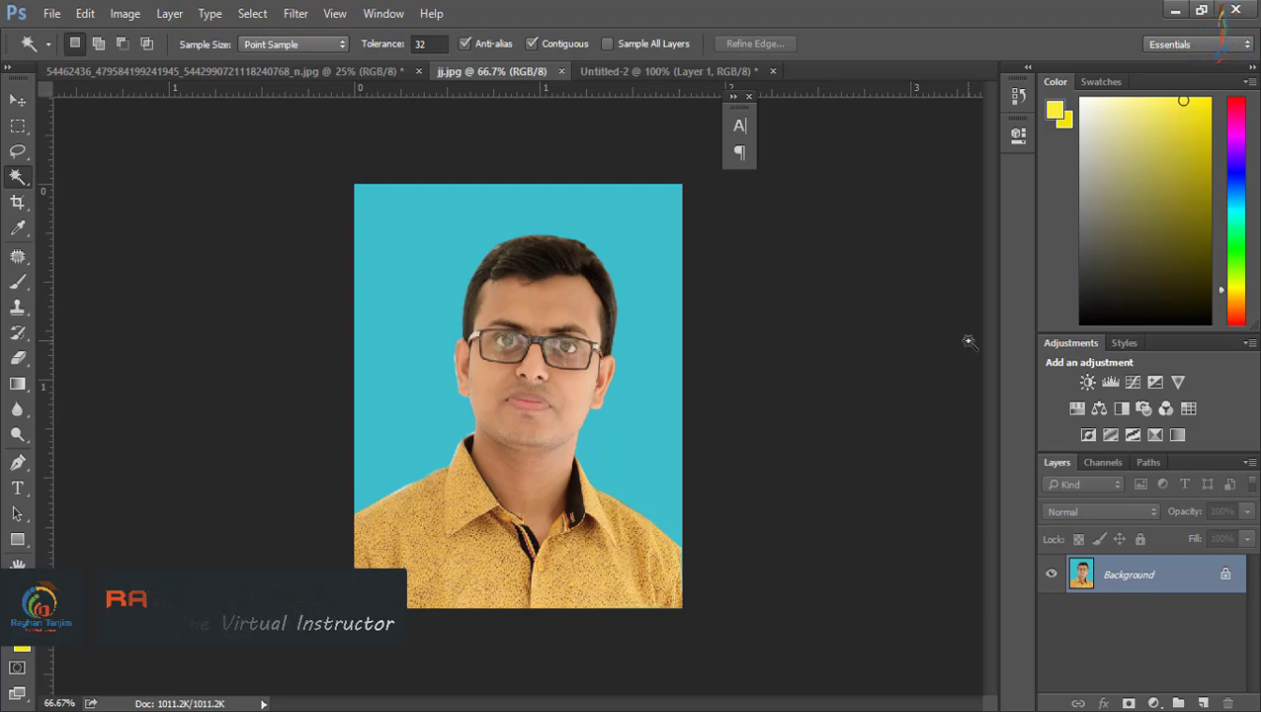
# Glance over the signature and portrait documents, then minimize Photoshop to show the job-circular PDF.
pyautogui.click(256, 73)
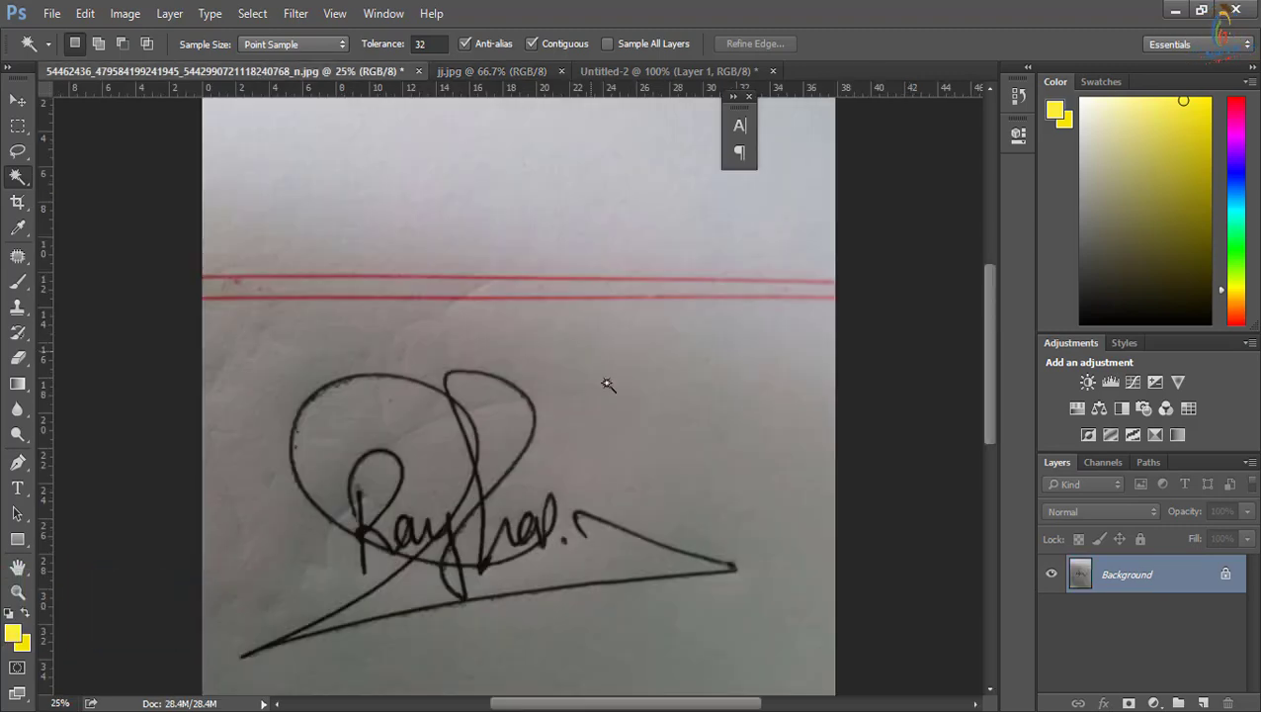
pyautogui.click(659, 72)
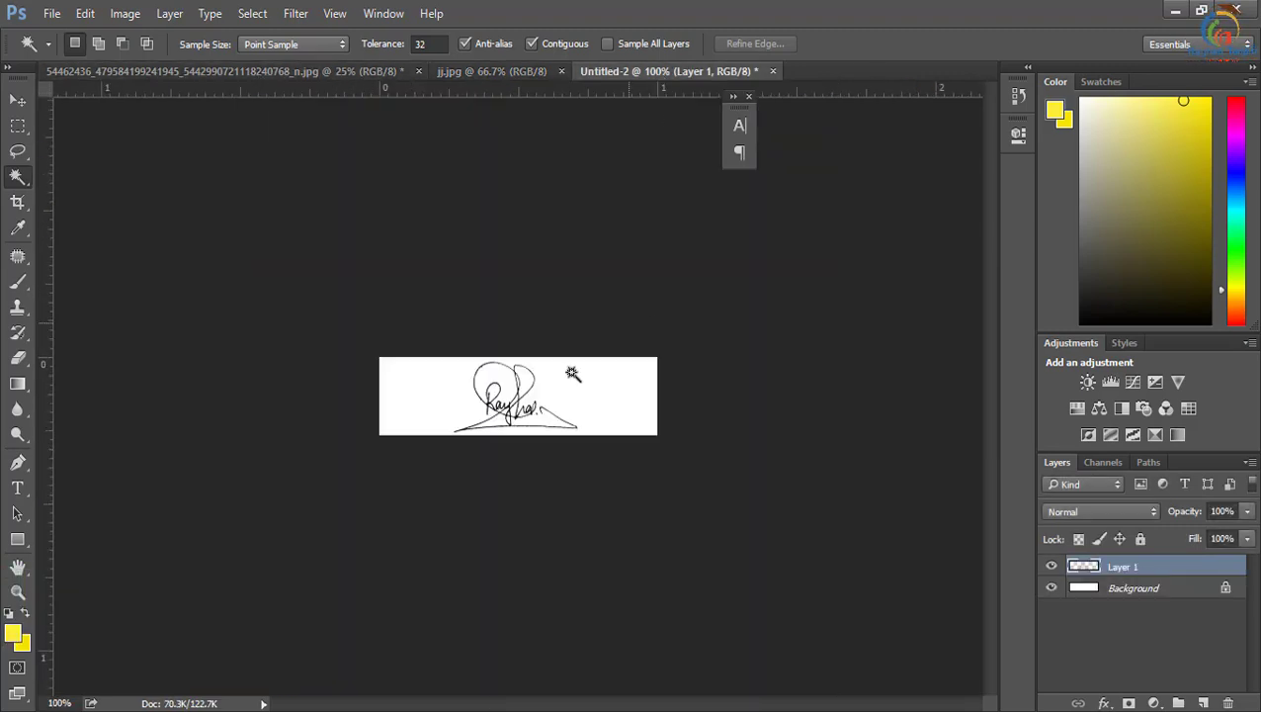
pyautogui.click(492, 71)
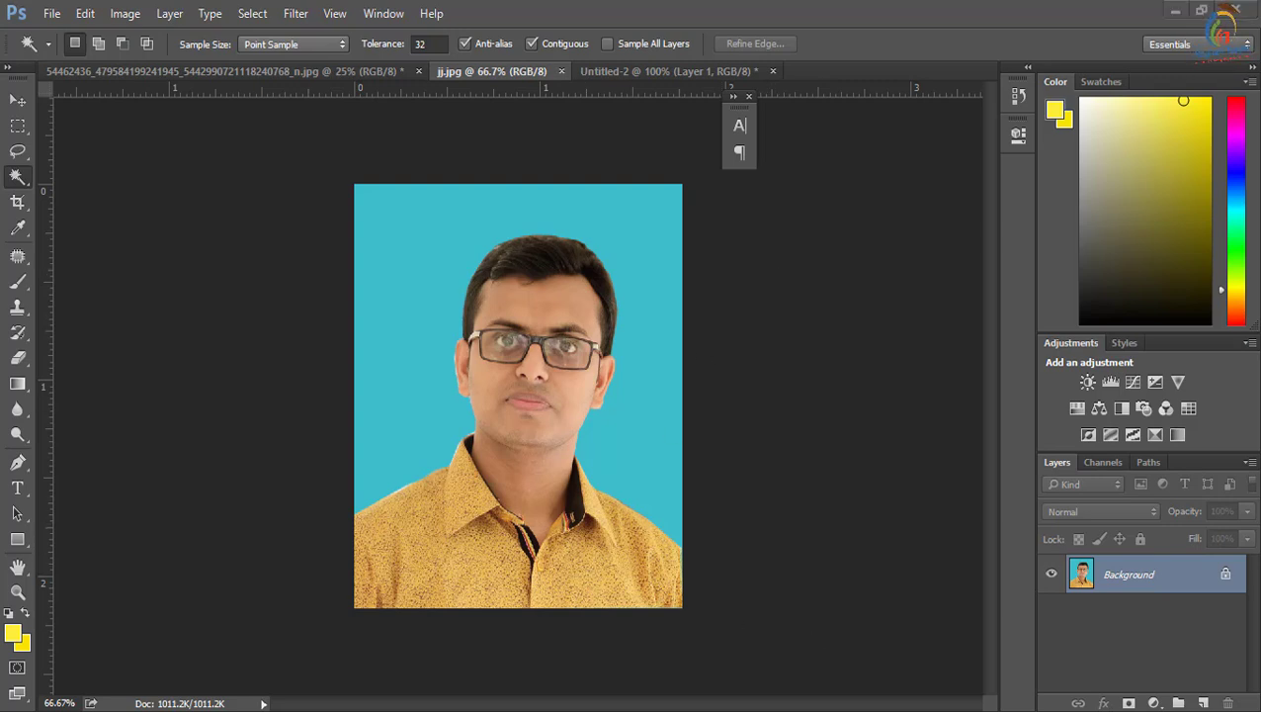
pyautogui.click(1175, 9)
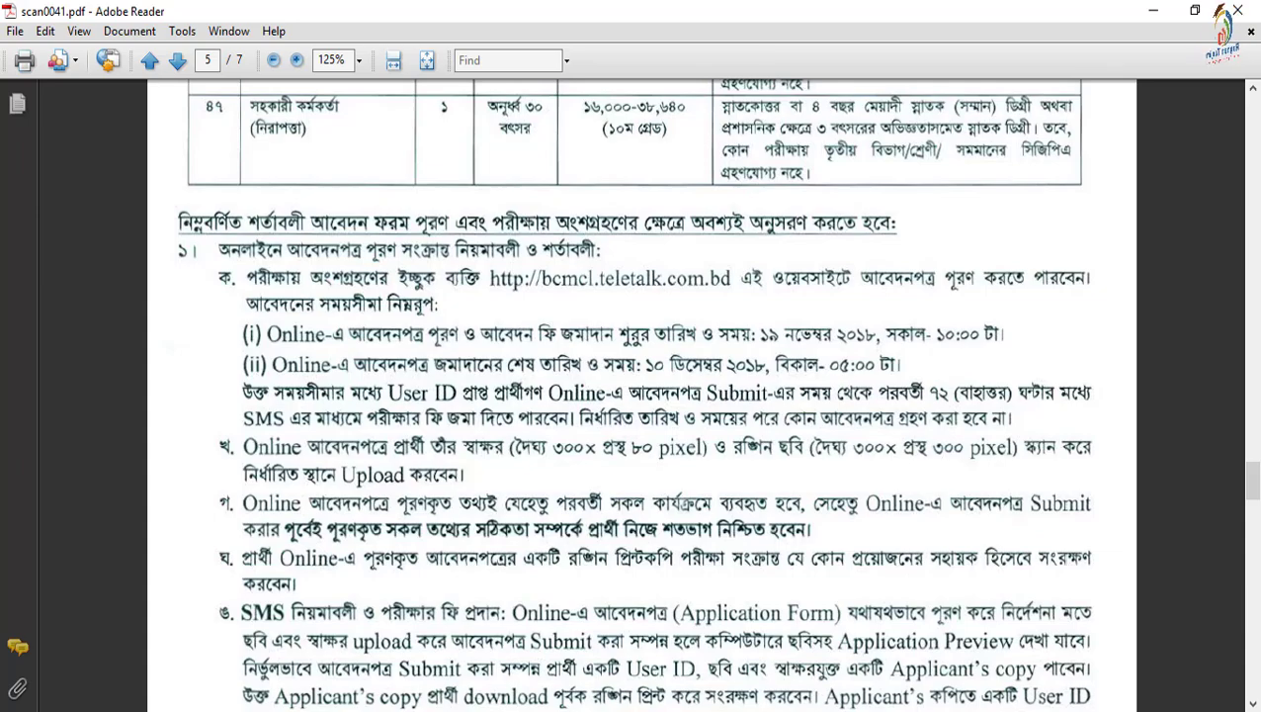
# After checking the PDF's pixel sizes, go back to the jj.jpg portrait in Photoshop.
pyautogui.hotkey('alt', 'Tab')
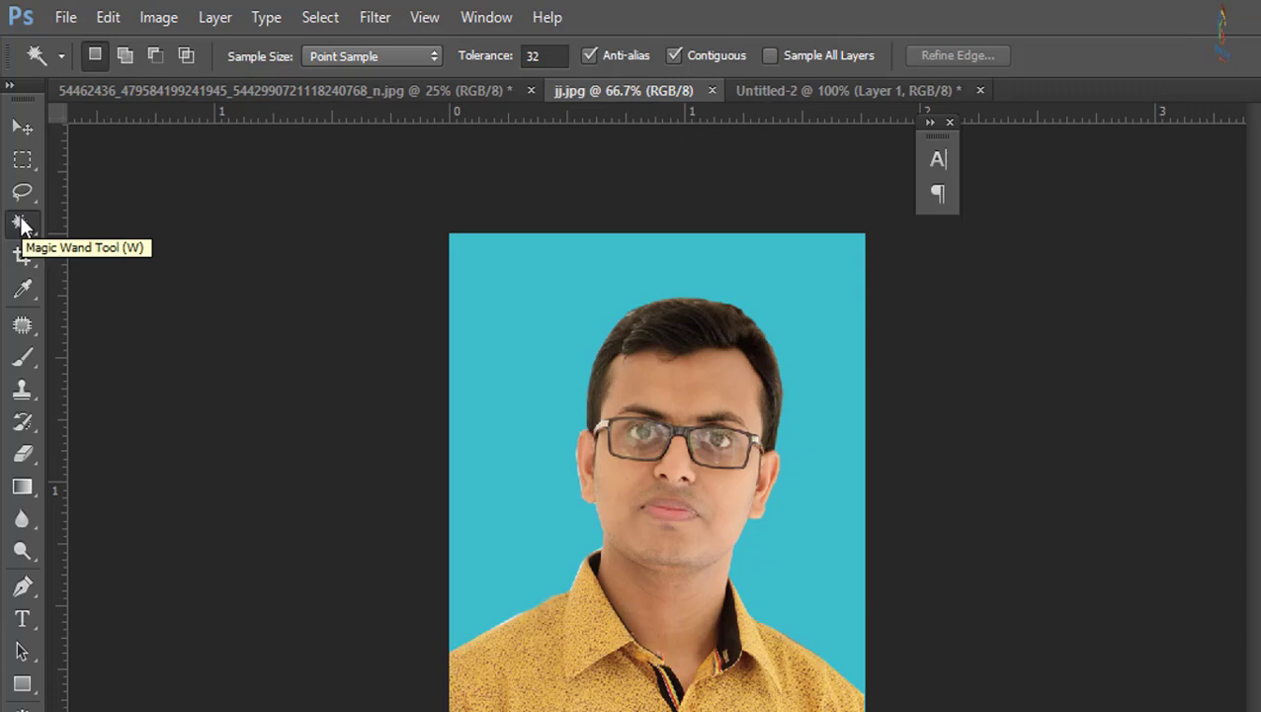
# Magic-wand the turquoise background of jj.jpg and invert it so only the man is selected.
pyautogui.click(538, 298)
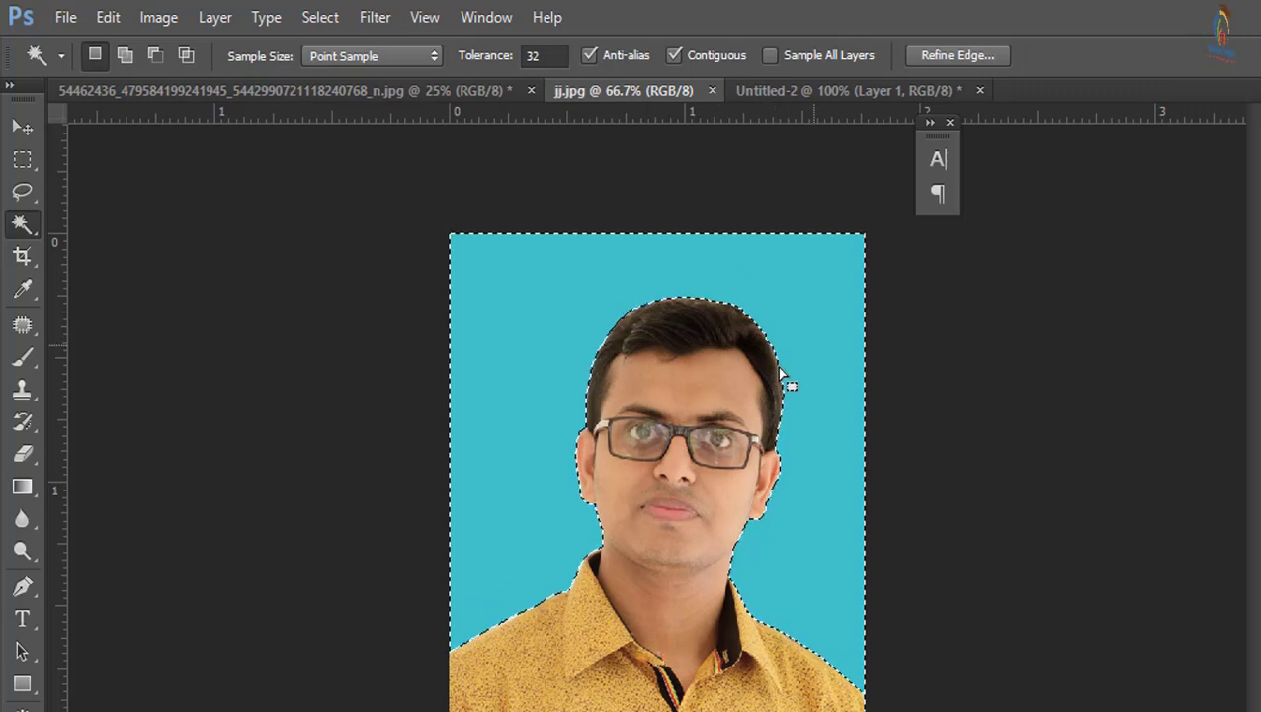
pyautogui.click(316, 17)
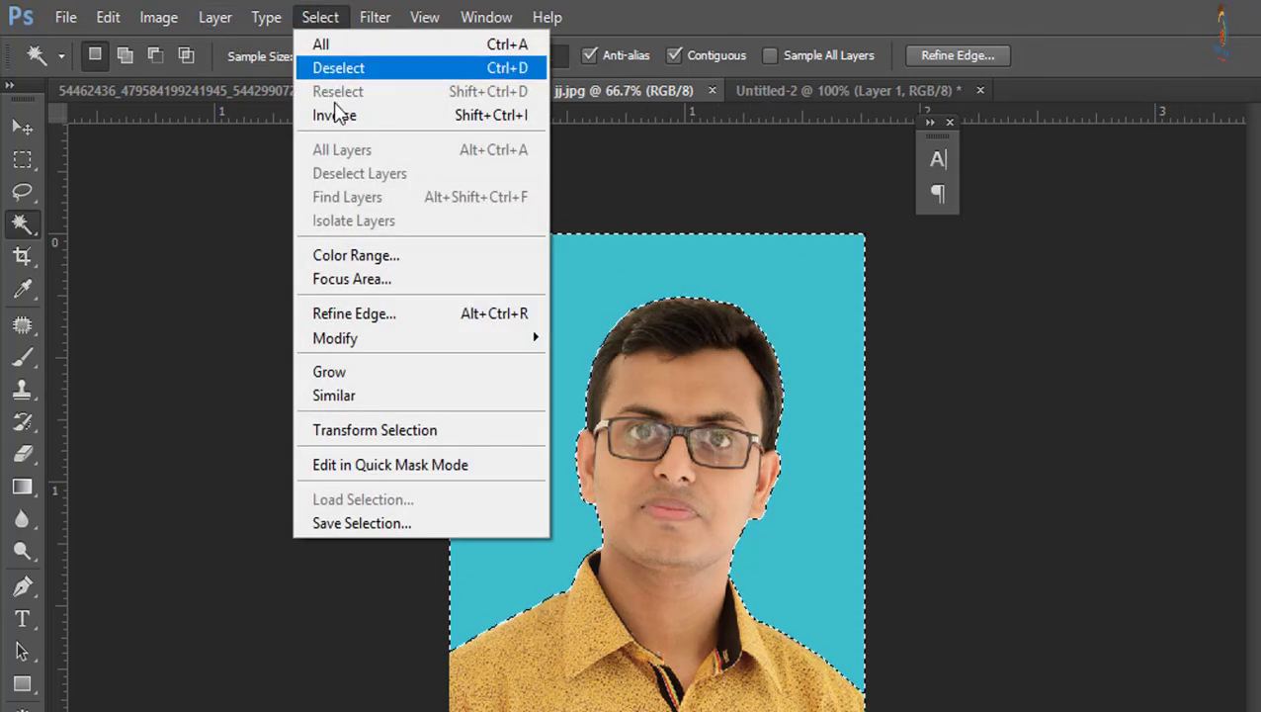
pyautogui.click(370, 113)
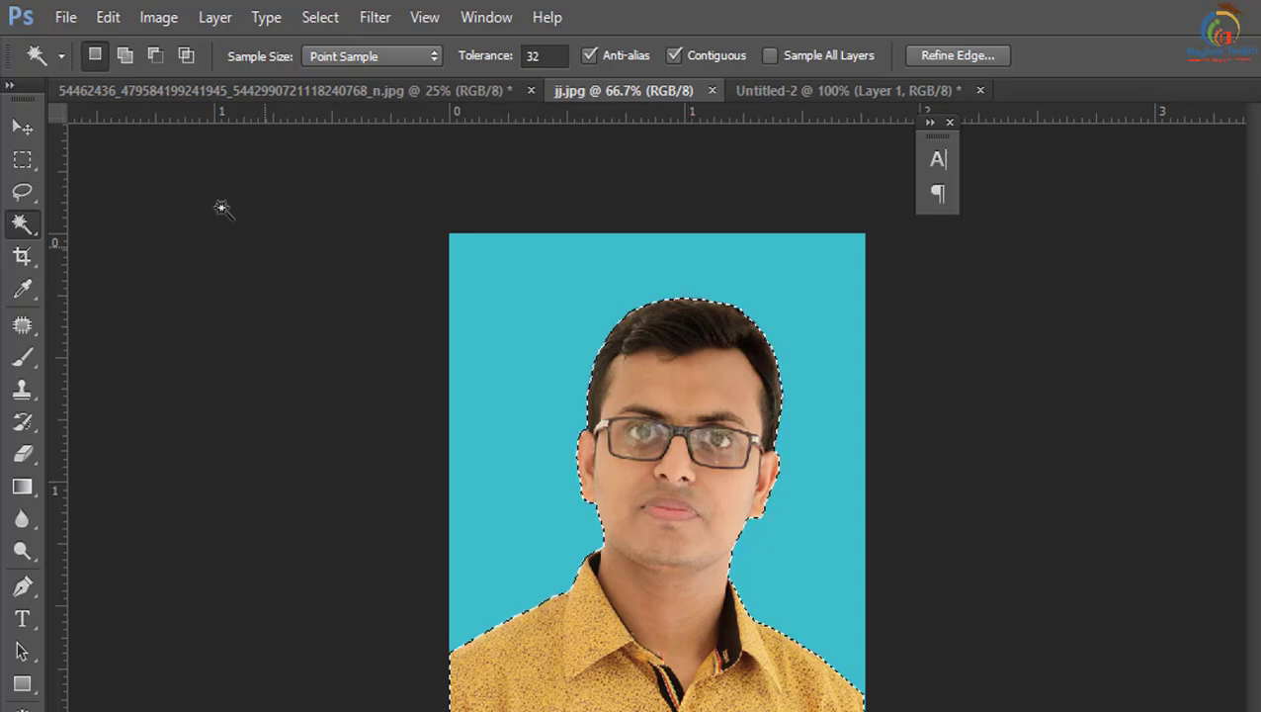
pyautogui.click(64, 22)
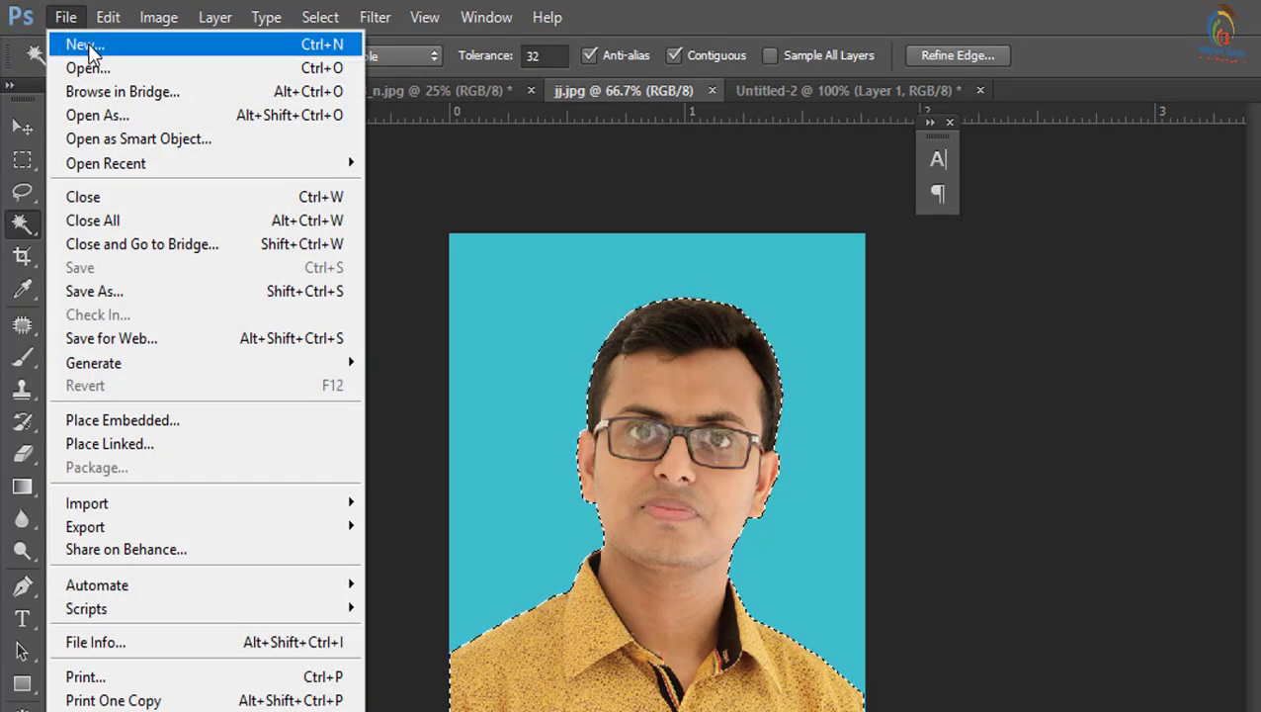
# Create a new 300×300 px document named '300 pic' at 300 pixels/inch.
pyautogui.click(89, 46)
pyautogui.moveTo(741, 301); pyautogui.dragTo(641, 302)
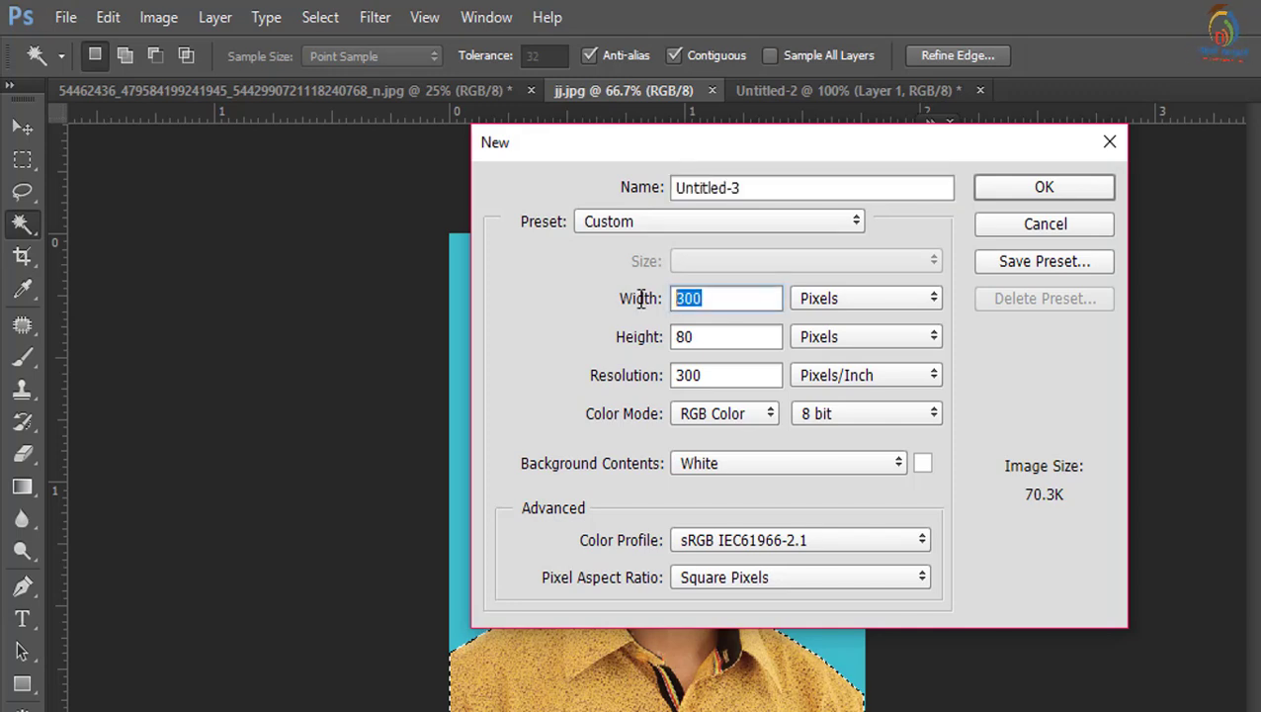
pyautogui.write('300')
pyautogui.press('Tab')
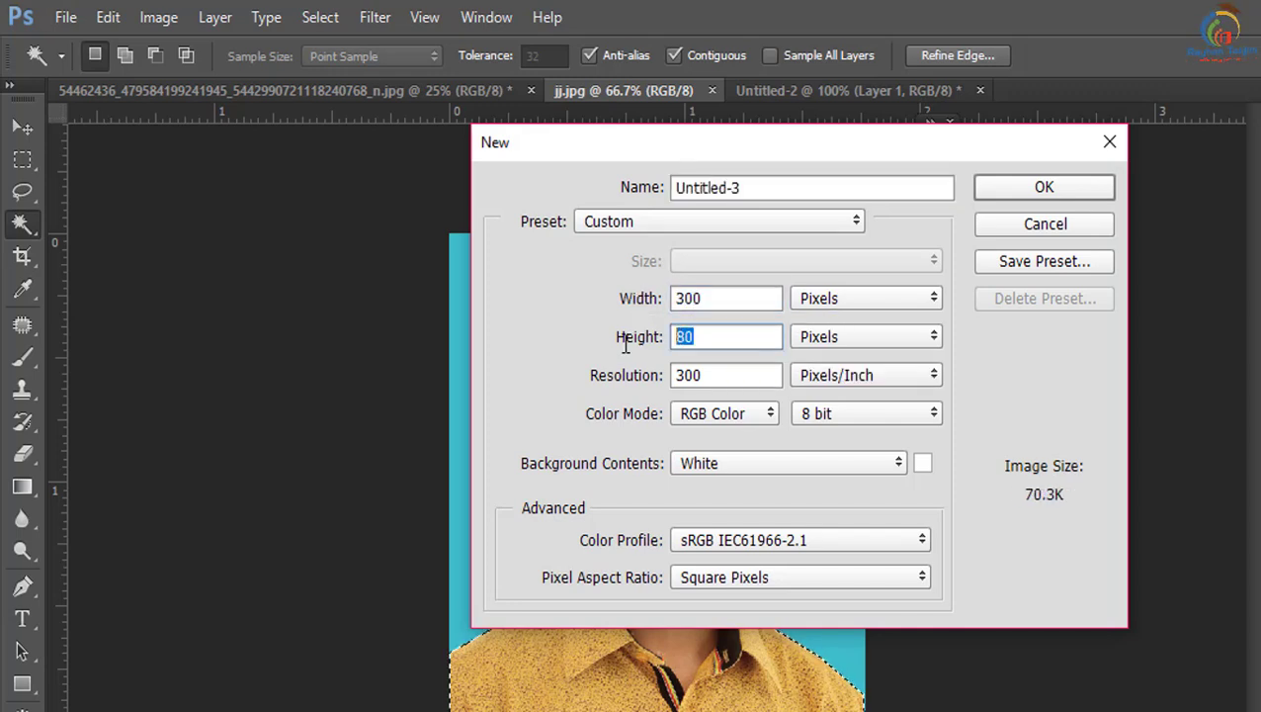
pyautogui.write('300')
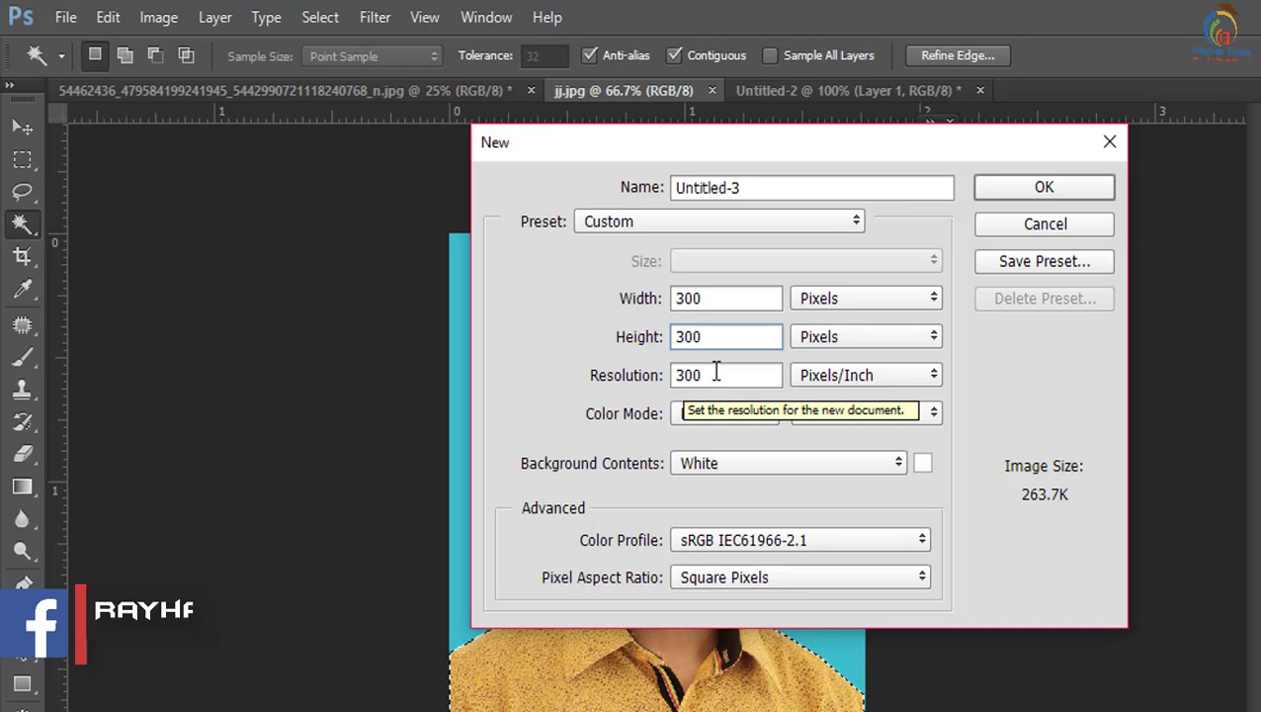
pyautogui.moveTo(830, 188); pyautogui.dragTo(664, 189)
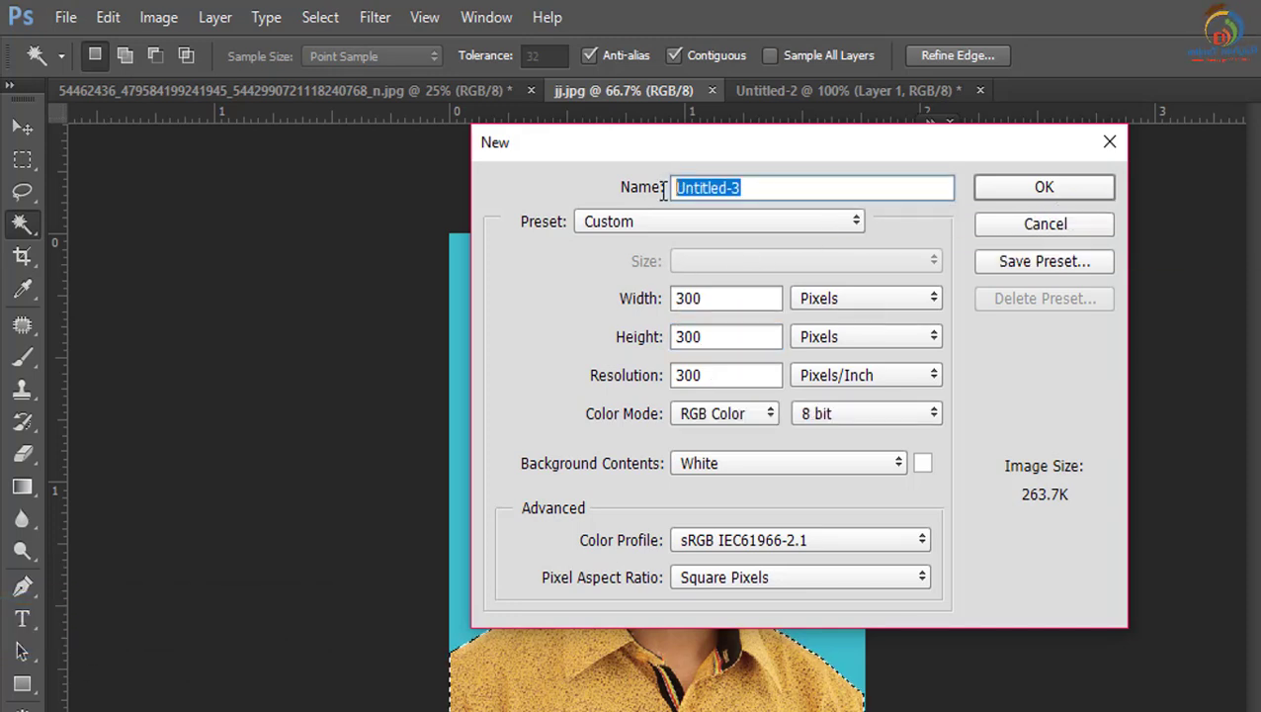
pyautogui.write('300 ')
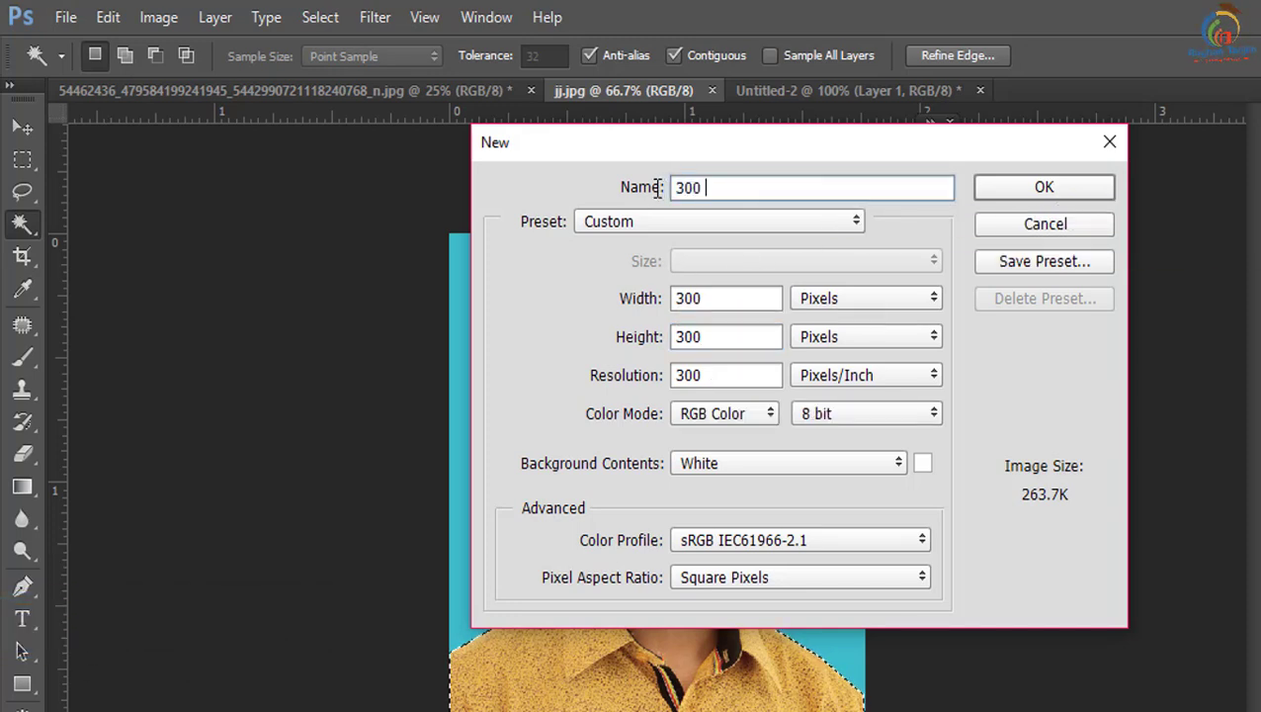
pyautogui.write('pic')
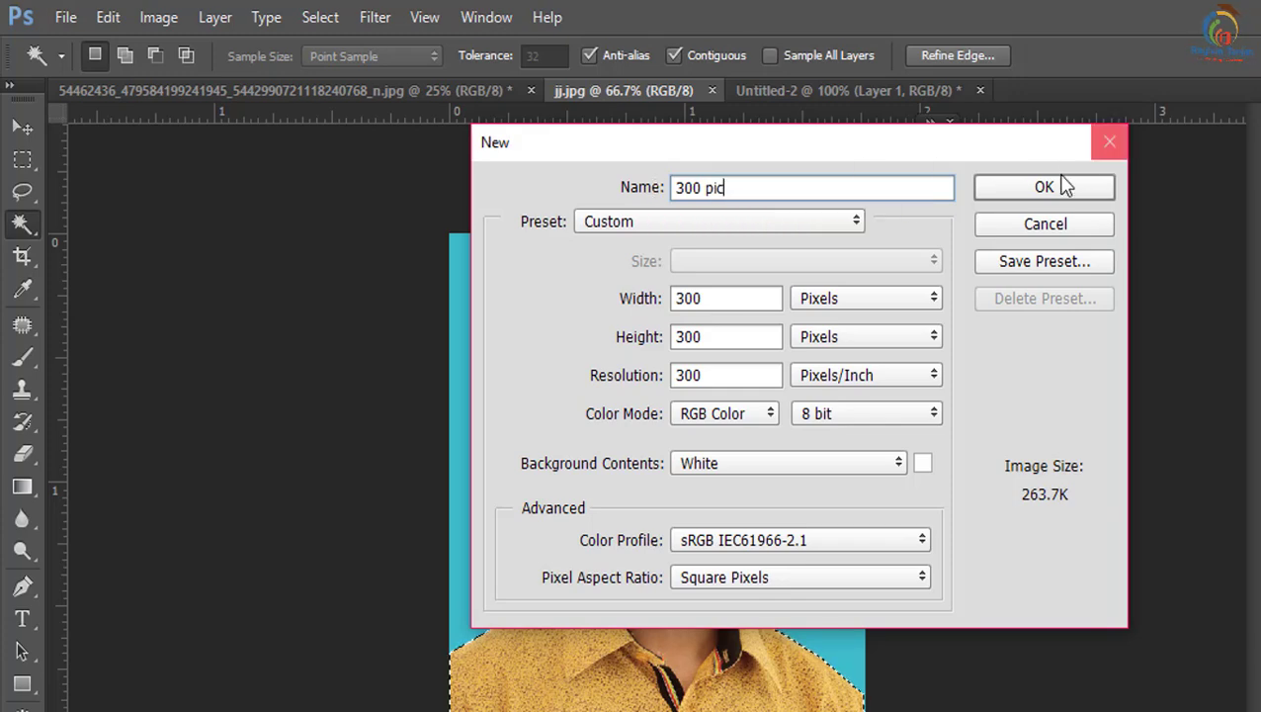
pyautogui.click(1050, 185)
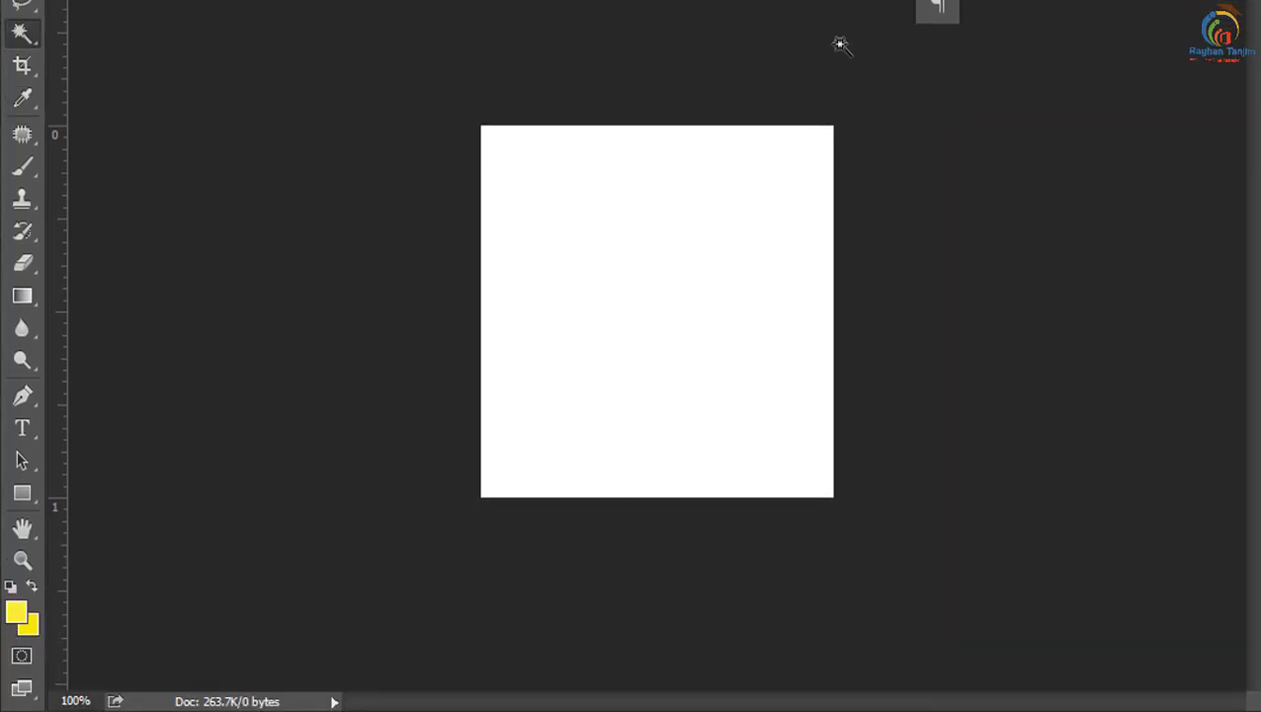
# Set the foreground colour to blue #3553e9 and fill the 300 pic canvas with it.
pyautogui.press('i')
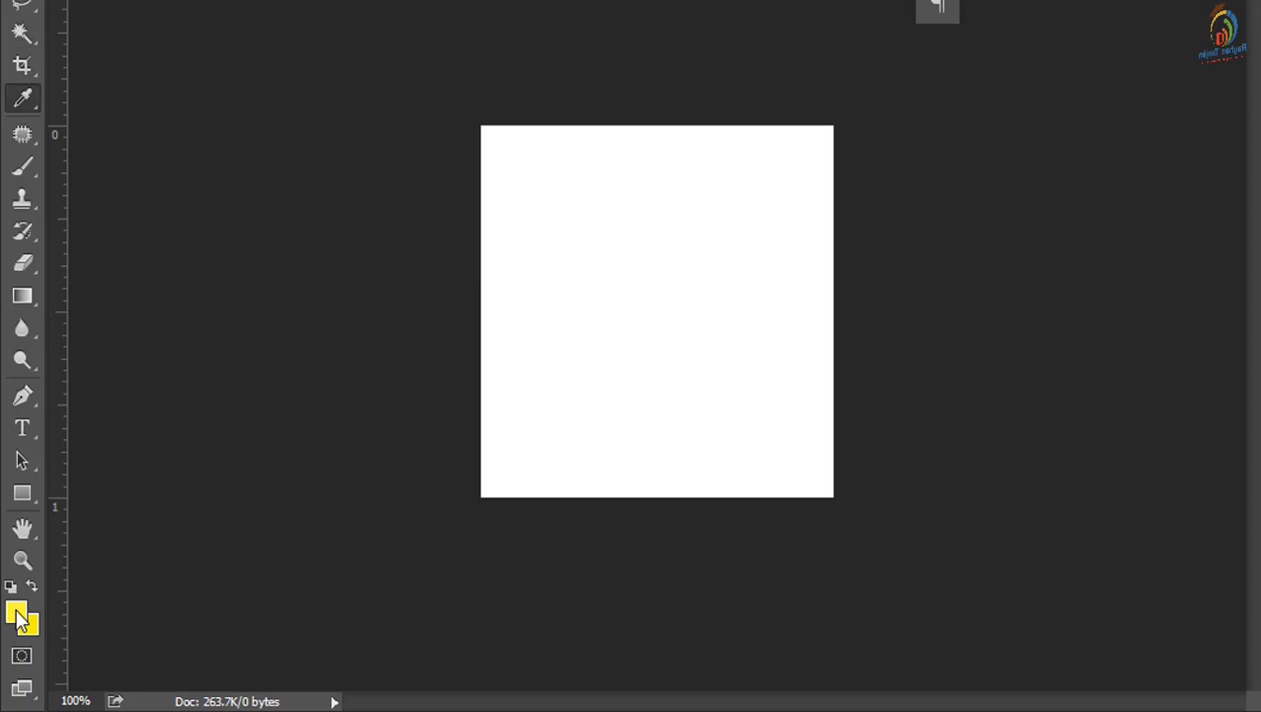
pyautogui.click(22, 620)
pyautogui.click(1253, 314)
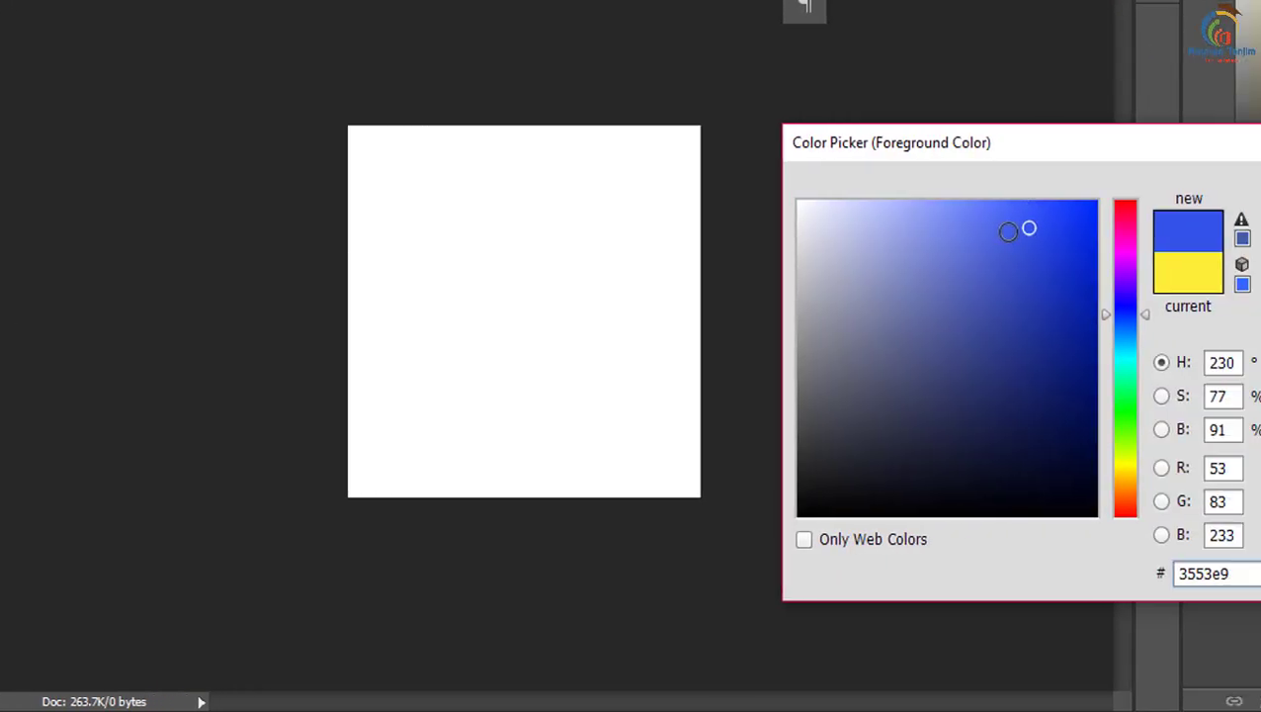
pyautogui.press('Return')
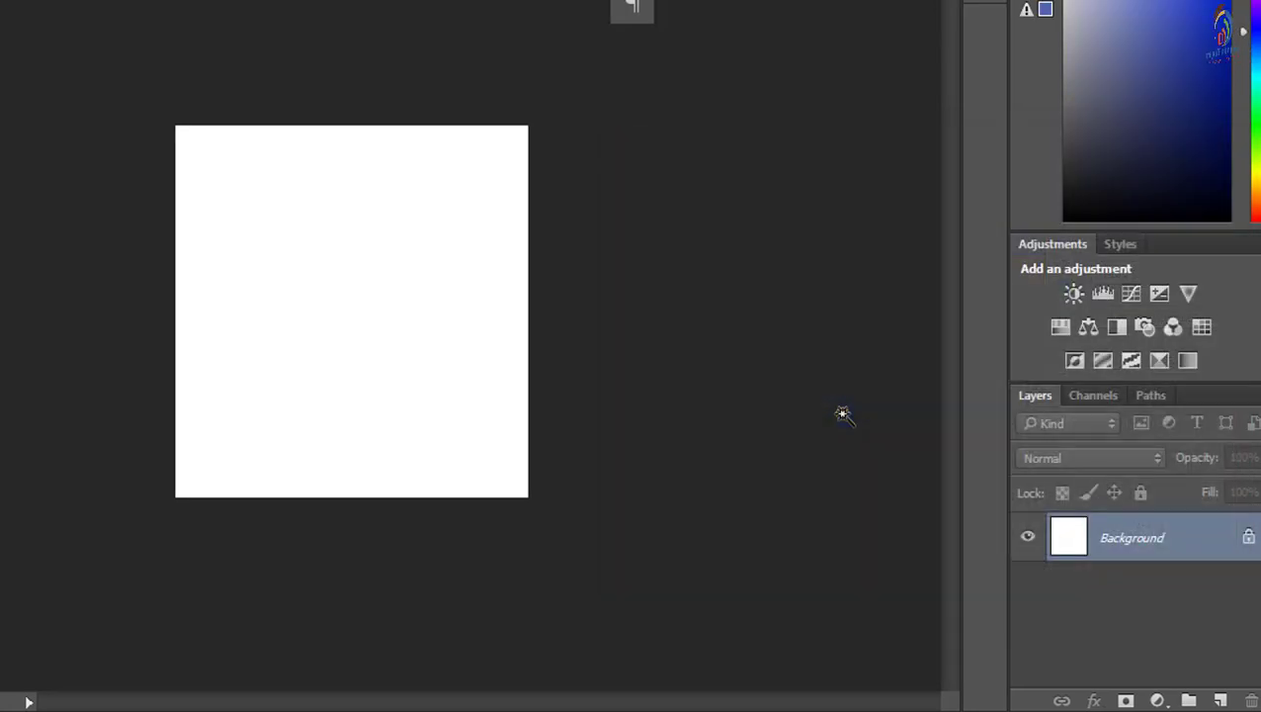
pyautogui.hotkey('alt', 'BackSpace')
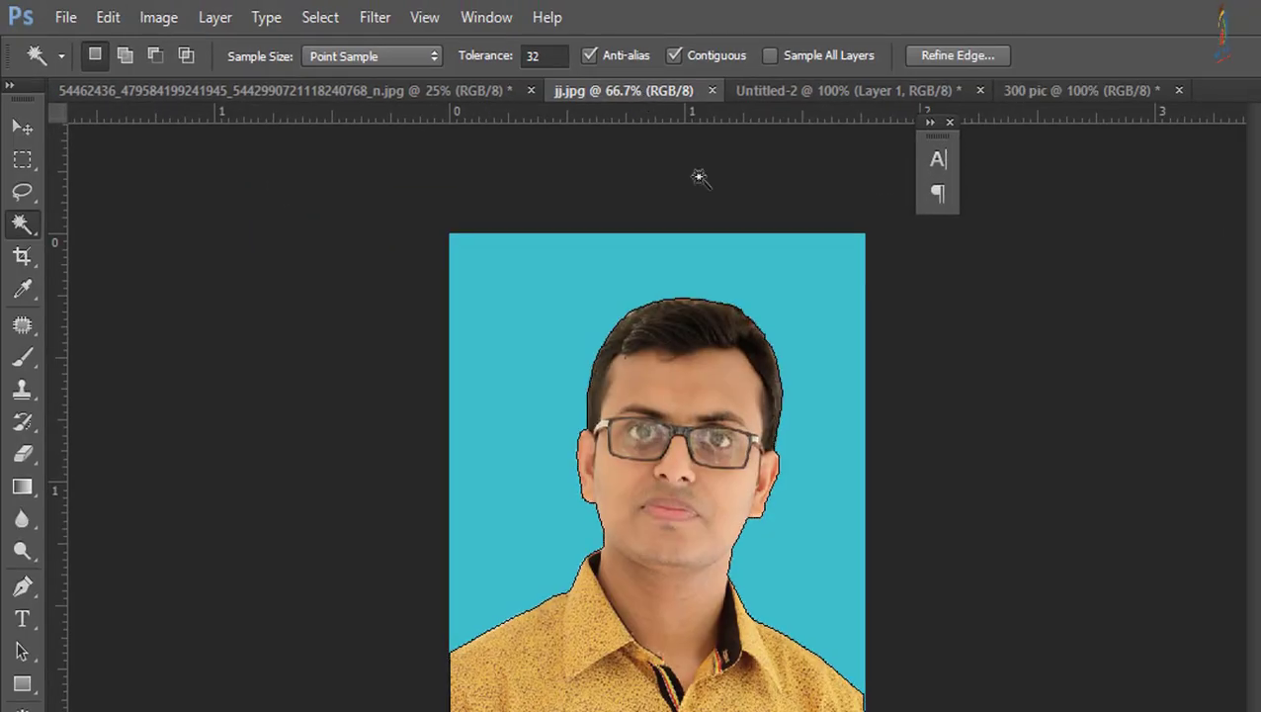
# Drag the selected man onto the 300 pic canvas and scale him down to frame face and shoulders.
pyautogui.click(22, 127)
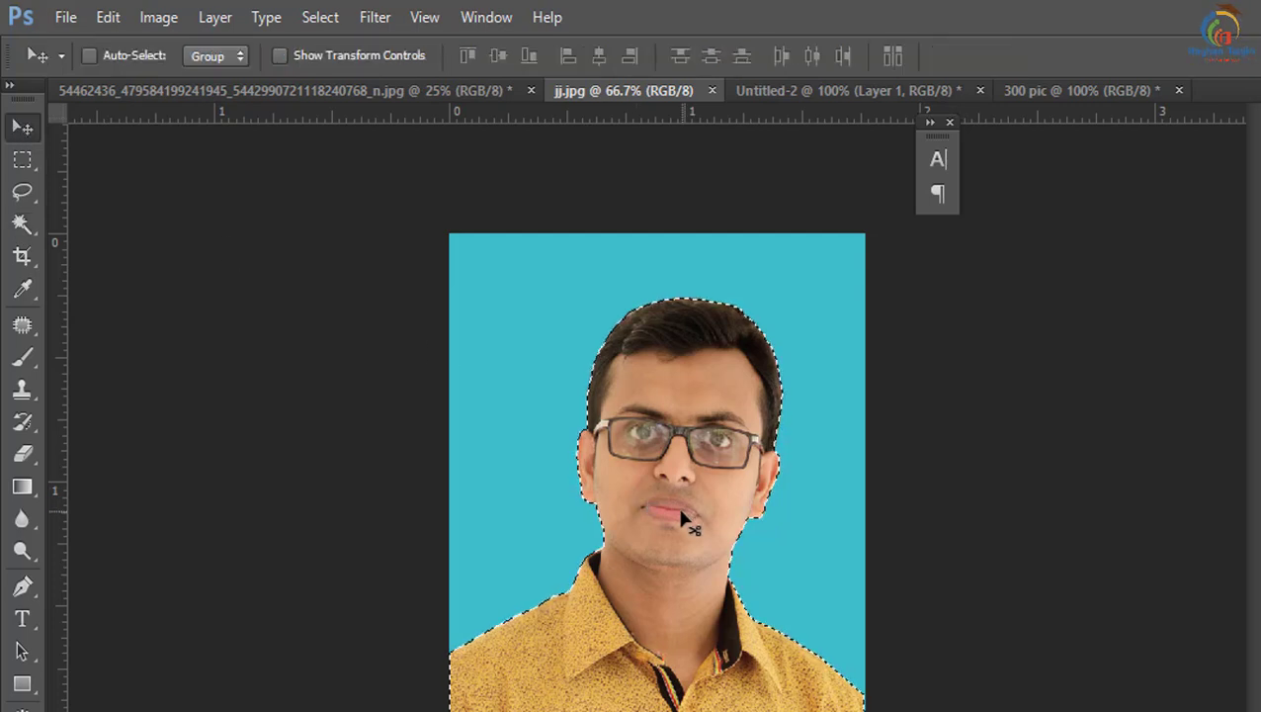
pyautogui.moveTo(678, 518)
pyautogui.mouseDown()
pyautogui.moveTo(1047, 106)
pyautogui.moveTo(619, 501)
pyautogui.mouseUp()
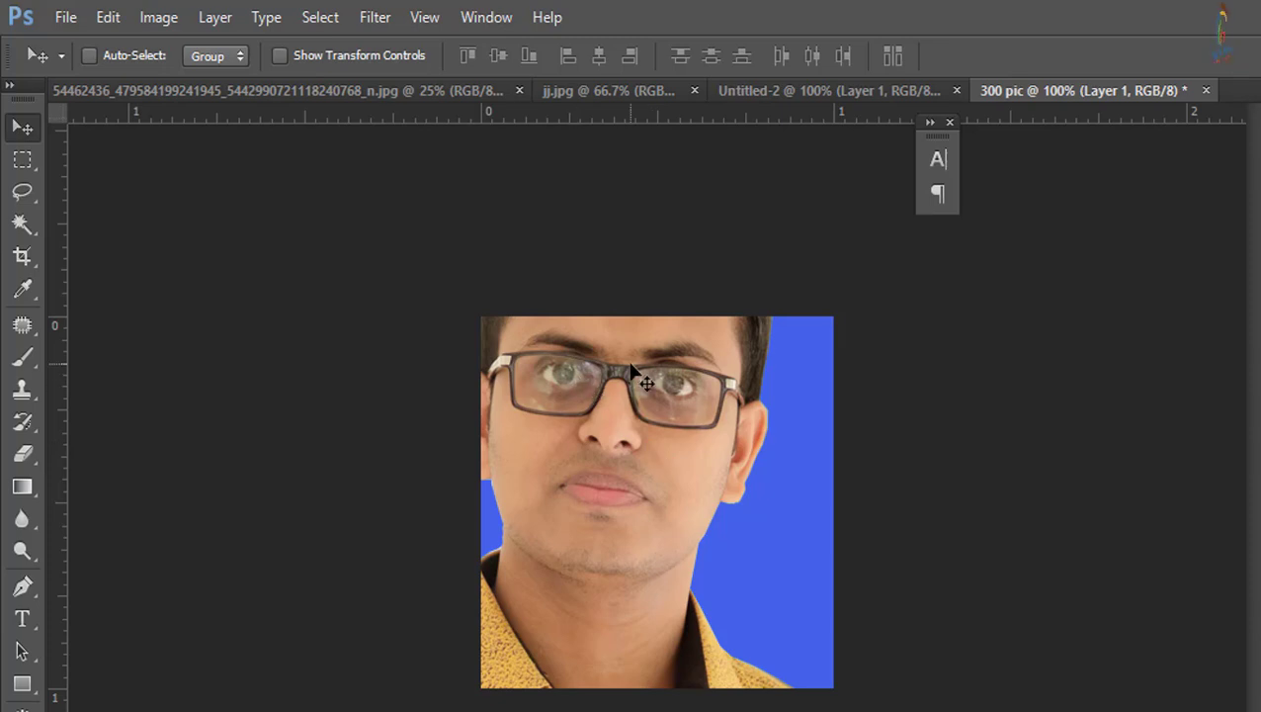
pyautogui.moveTo(642, 374); pyautogui.dragTo(716, 562)
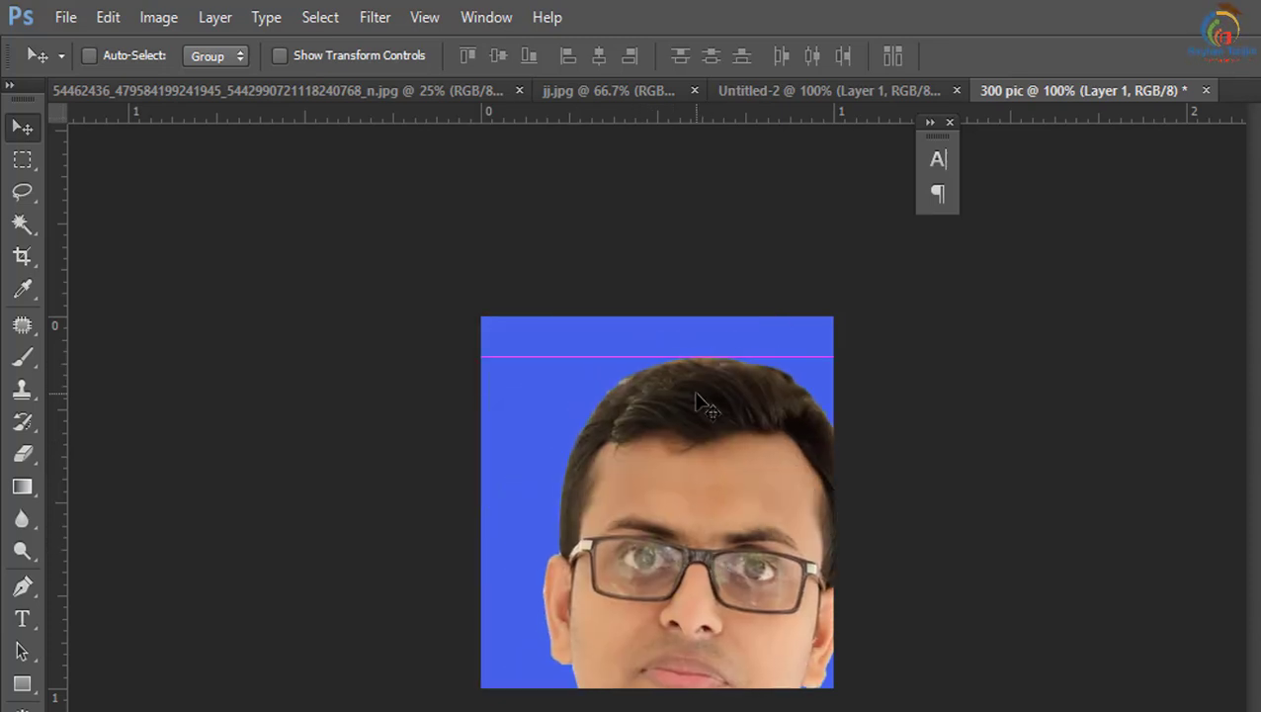
pyautogui.hotkey('ctrl', 't')
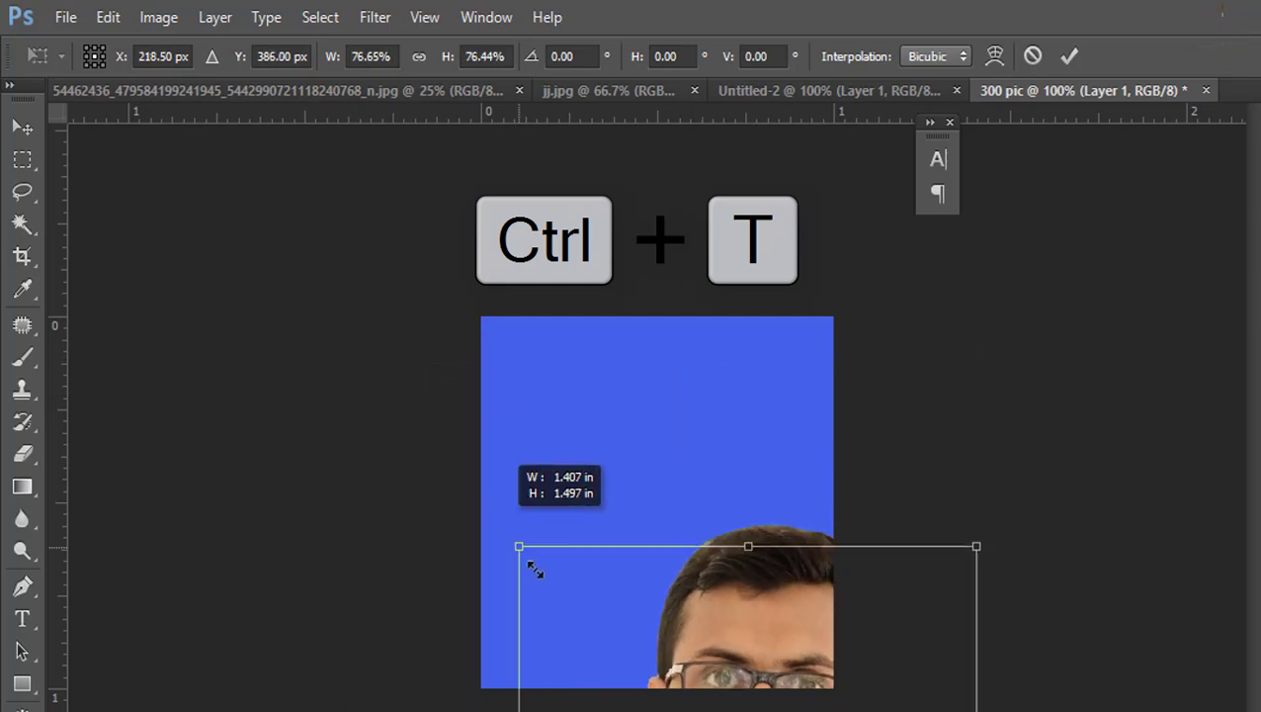
pyautogui.moveTo(352, 356); pyautogui.dragTo(625, 662)
pyautogui.moveTo(625, 614)
pyautogui.mouseDown()
pyautogui.moveTo(600, 418)
pyautogui.moveTo(612, 418)
pyautogui.mouseUp()
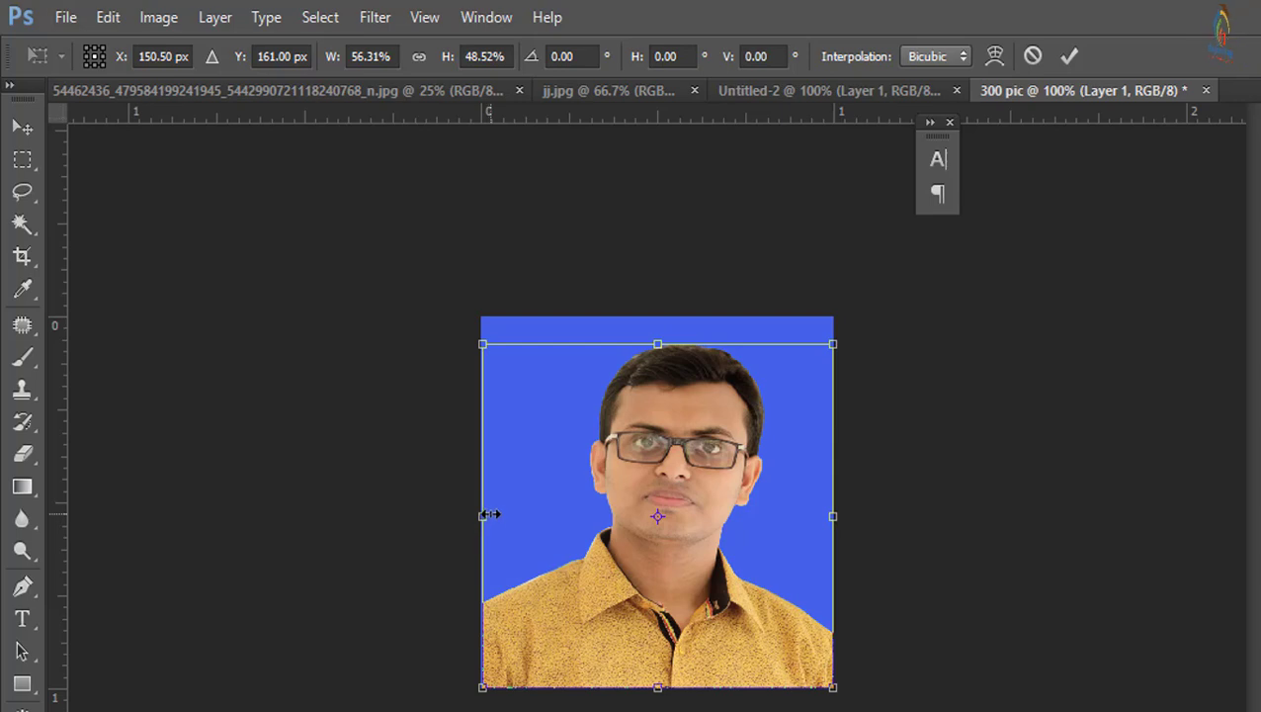
# Stretch the portrait to the canvas edges, nudge it up one pixel and commit the transform.
pyautogui.moveTo(489, 516); pyautogui.dragTo(483, 514)
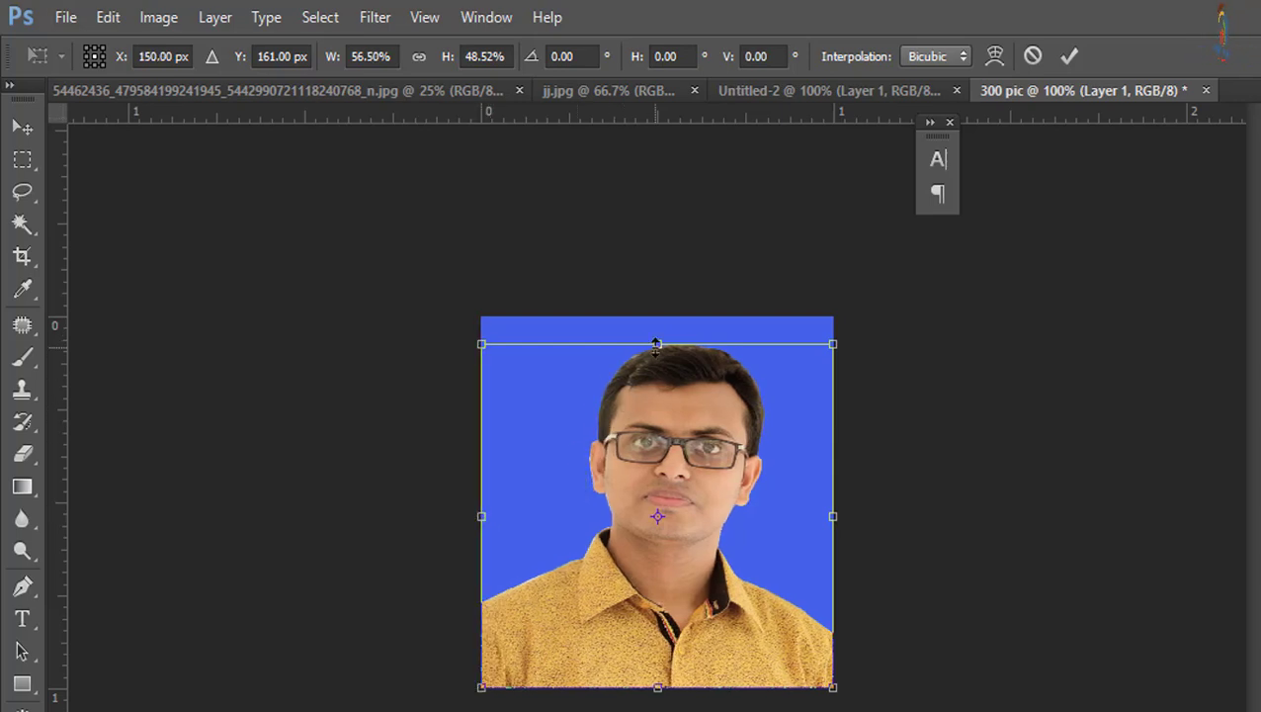
pyautogui.moveTo(657, 343)
pyautogui.mouseDown()
pyautogui.moveTo(656, 408)
pyautogui.moveTo(657, 342)
pyautogui.mouseUp()
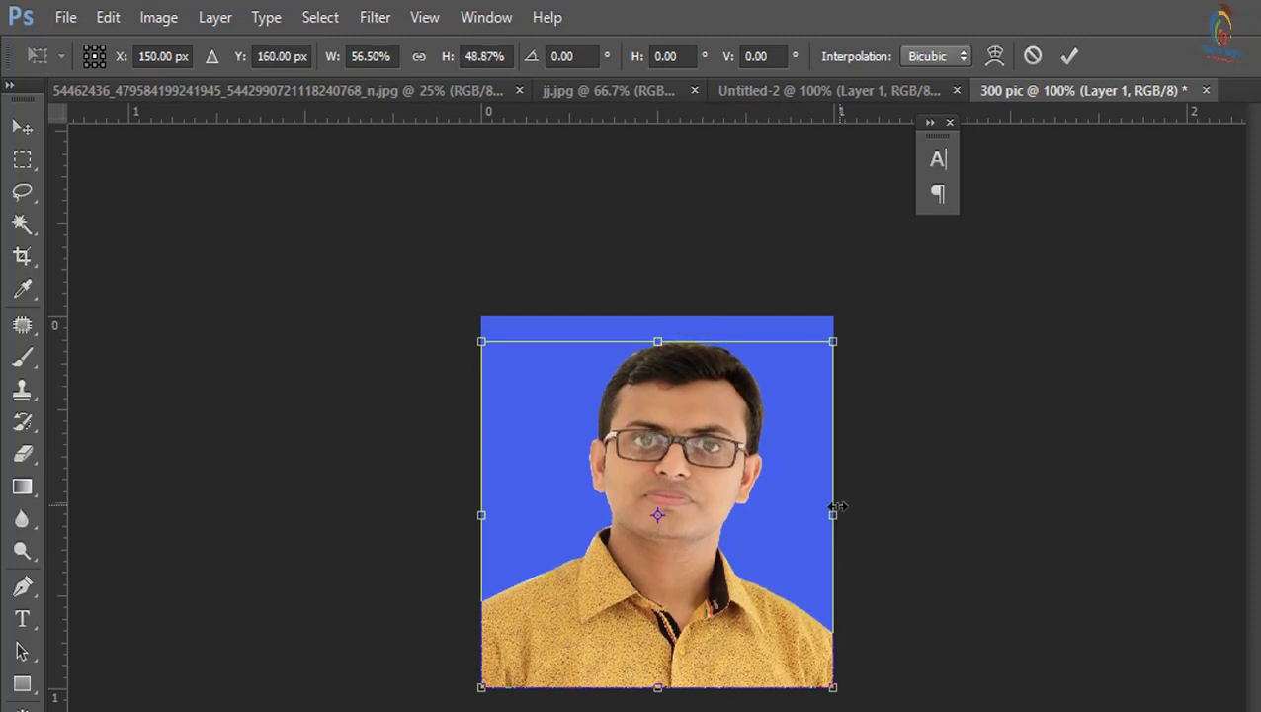
pyautogui.moveTo(833, 512); pyautogui.dragTo(764, 508)
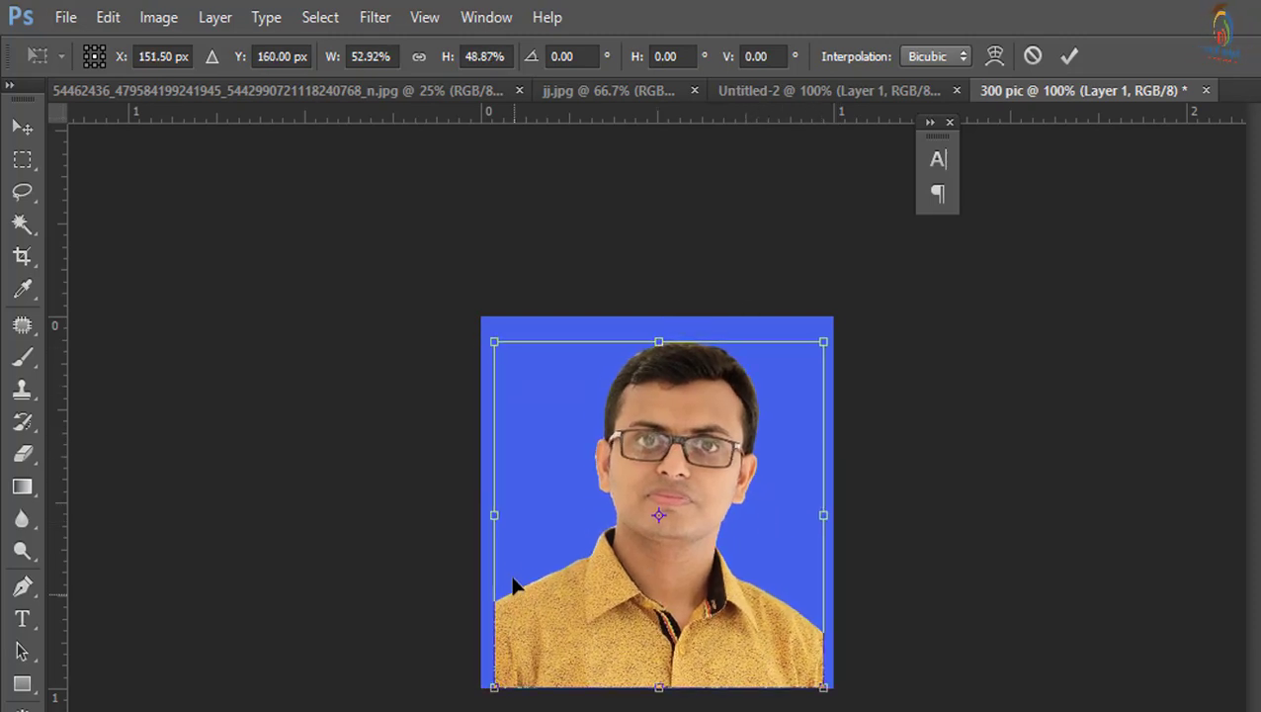
pyautogui.moveTo(491, 522); pyautogui.dragTo(480, 516)
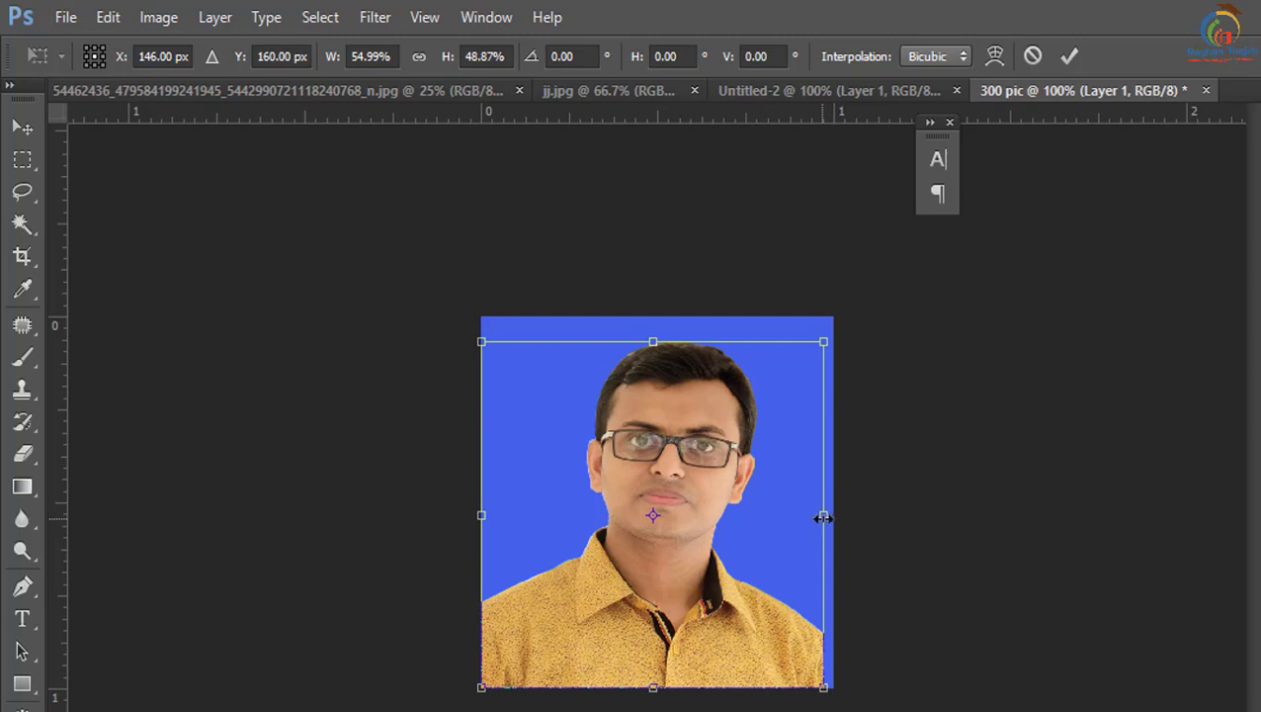
pyautogui.moveTo(824, 514); pyautogui.dragTo(843, 515)
pyautogui.moveTo(662, 686); pyautogui.dragTo(662, 707)
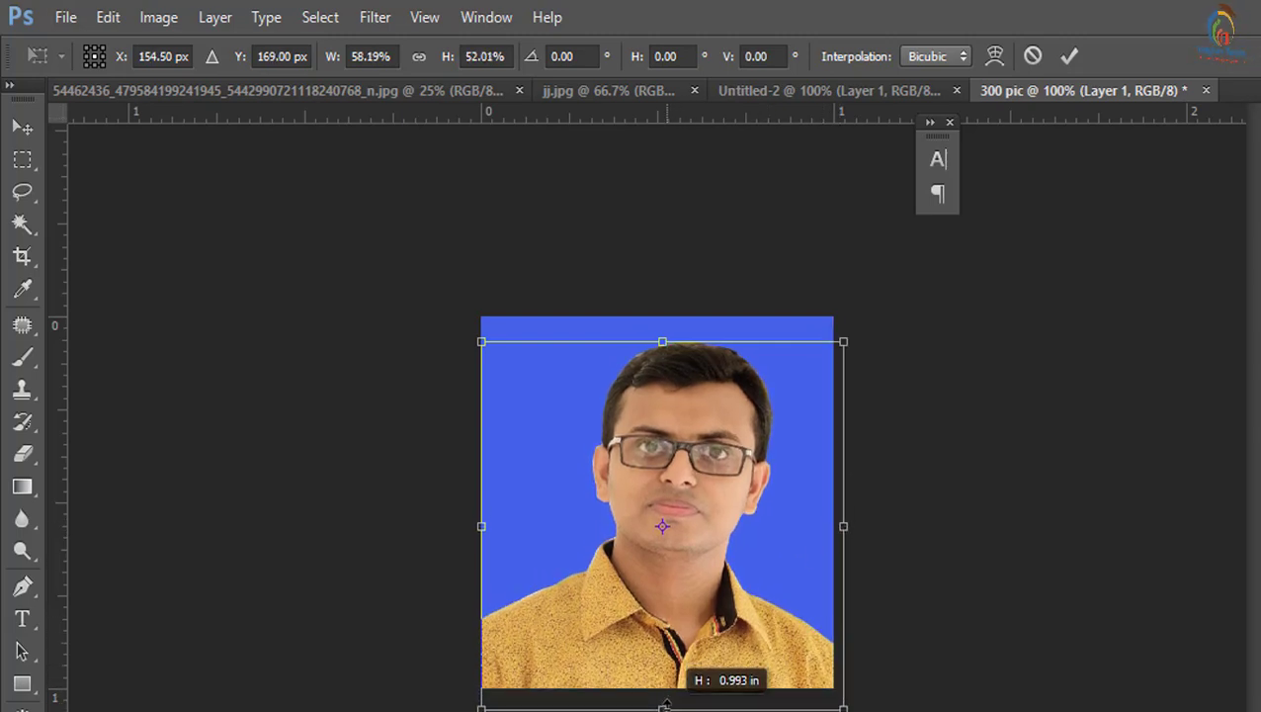
pyautogui.moveTo(673, 652); pyautogui.dragTo(664, 649)
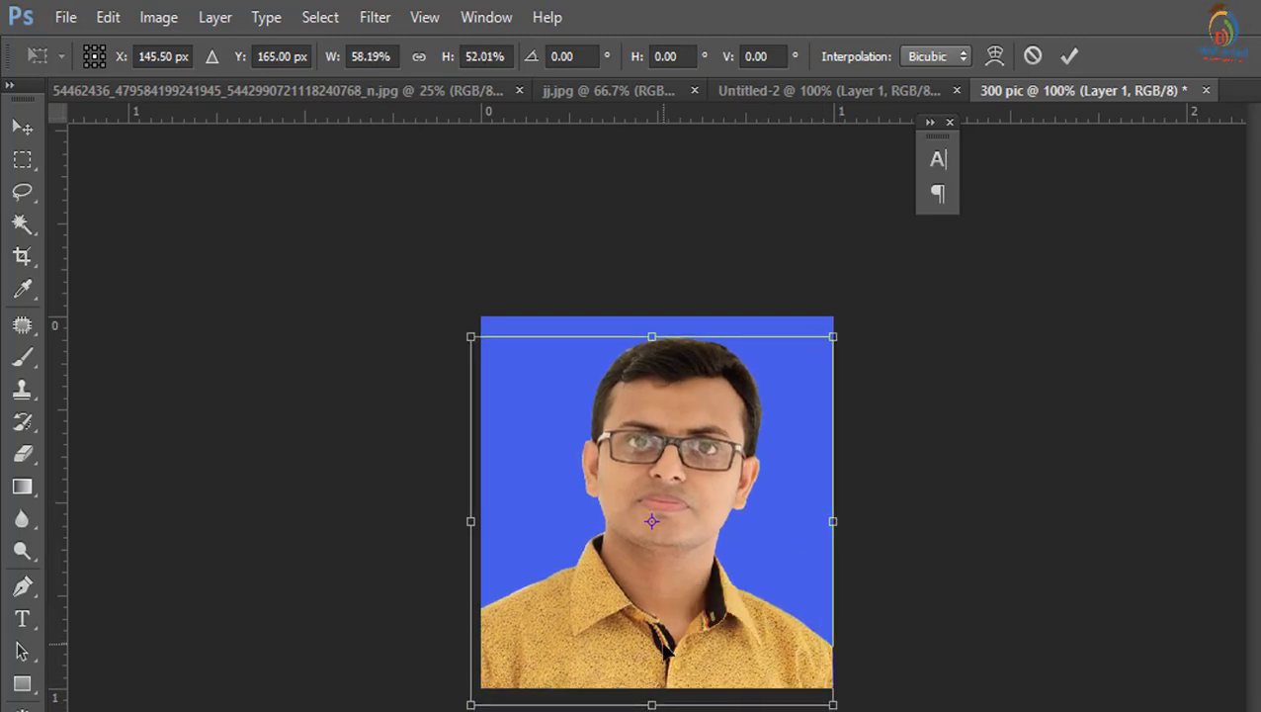
pyautogui.press('Up')
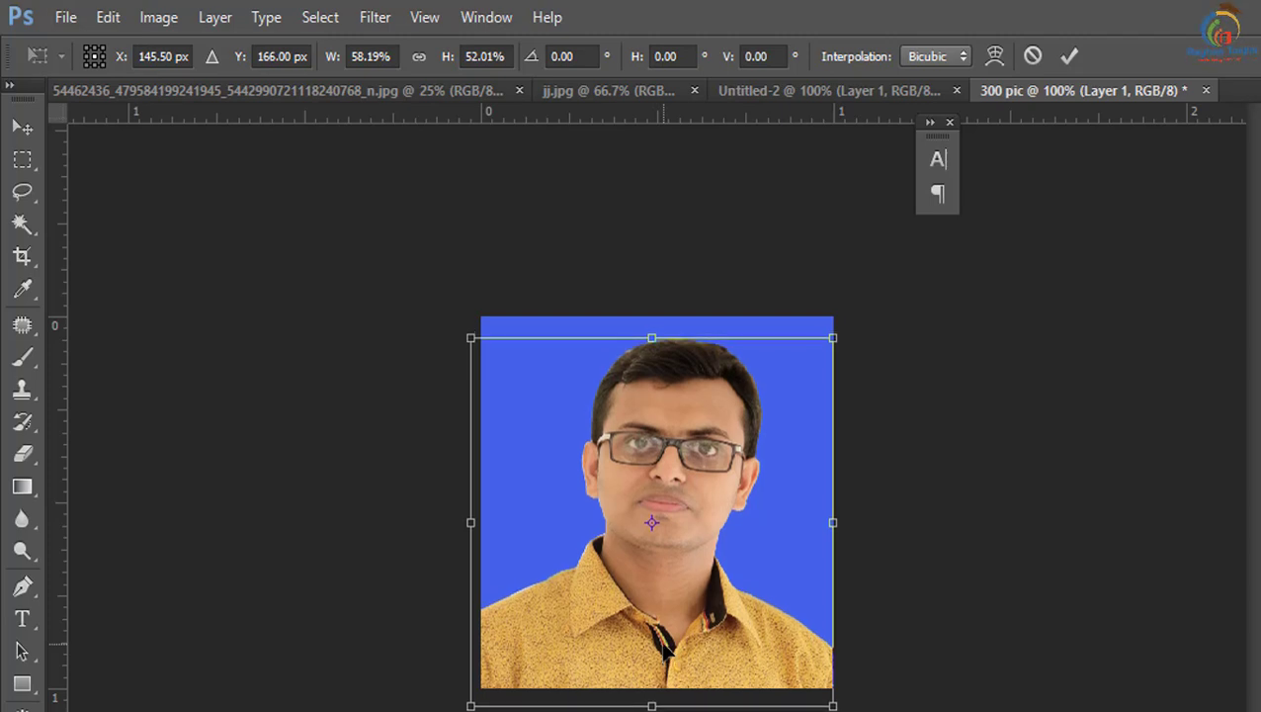
pyautogui.press('Return')
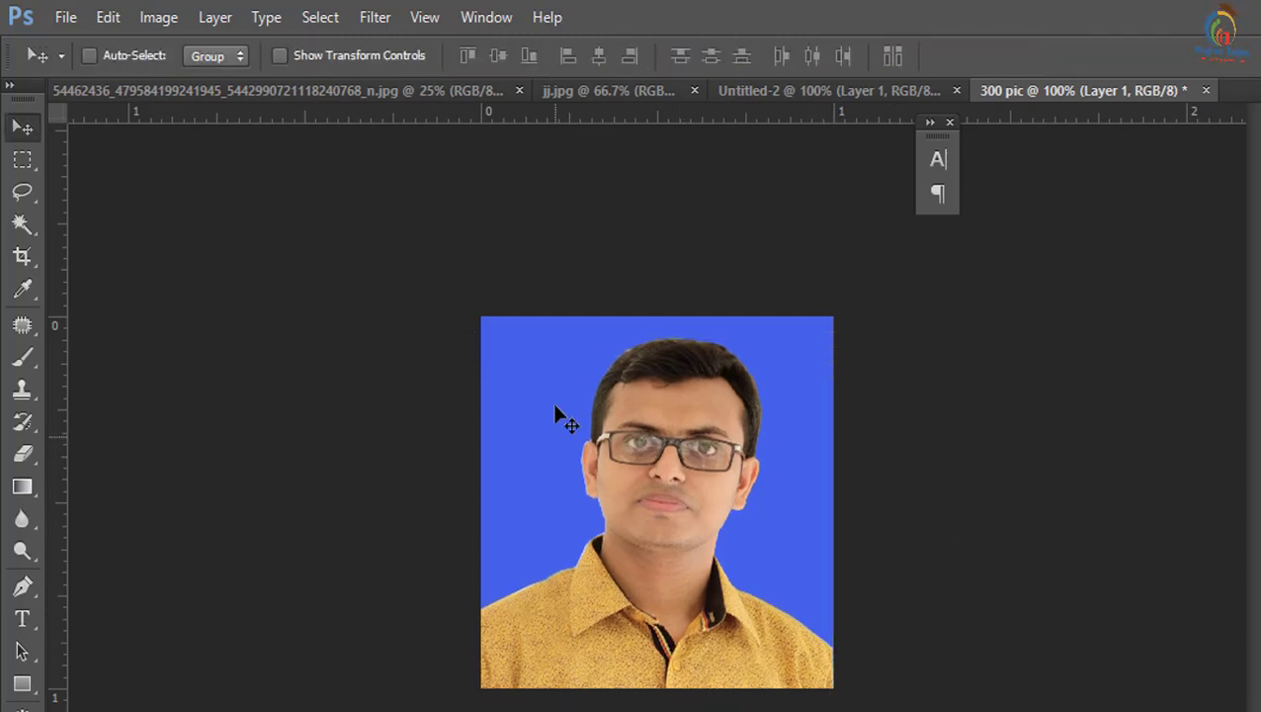
# Save the passport photo to the Desktop as JPEG '300 pic' at quality 12 (Maximum).
pyautogui.click(84, 17)
pyautogui.click(103, 293)
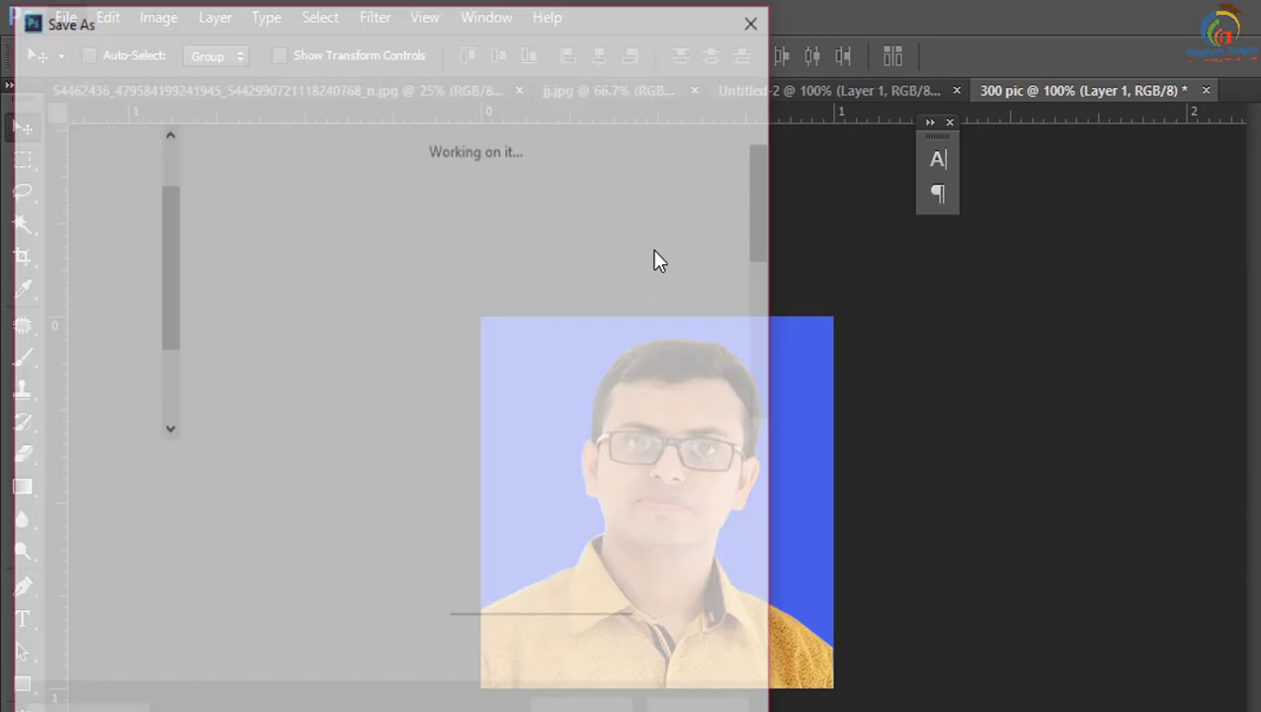
pyautogui.scroll(2, 161, 219)
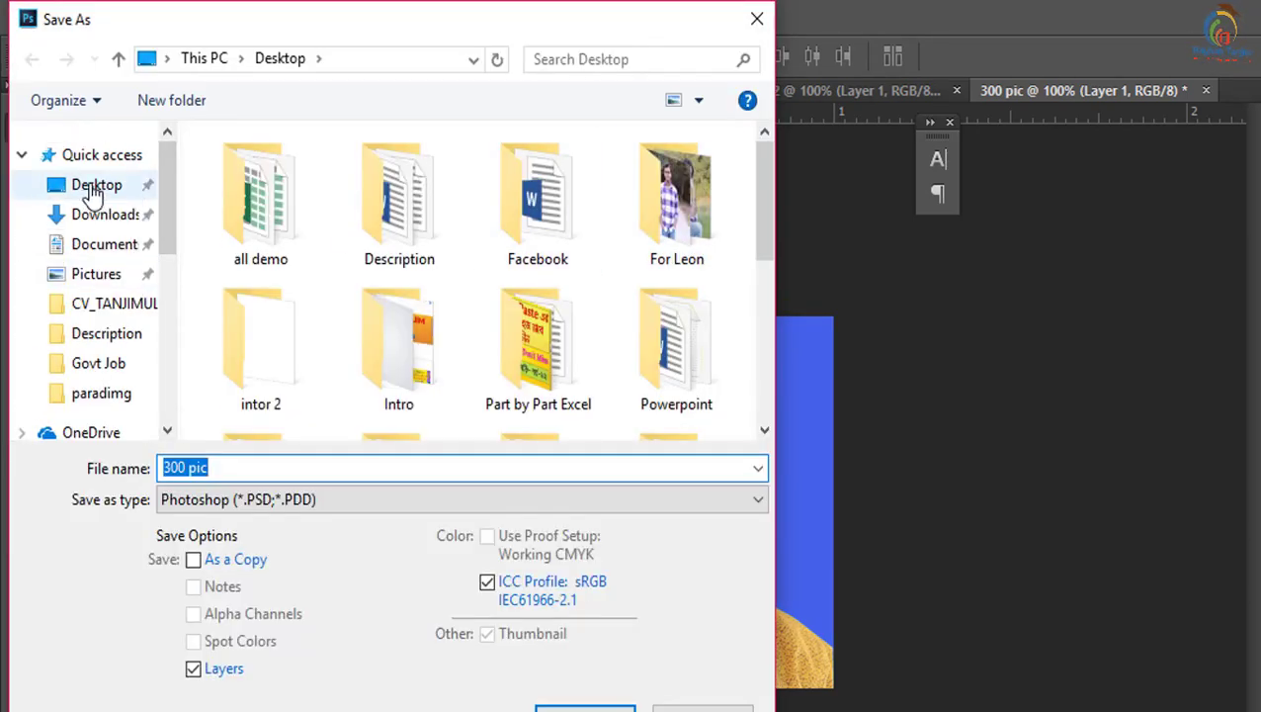
pyautogui.click(92, 195)
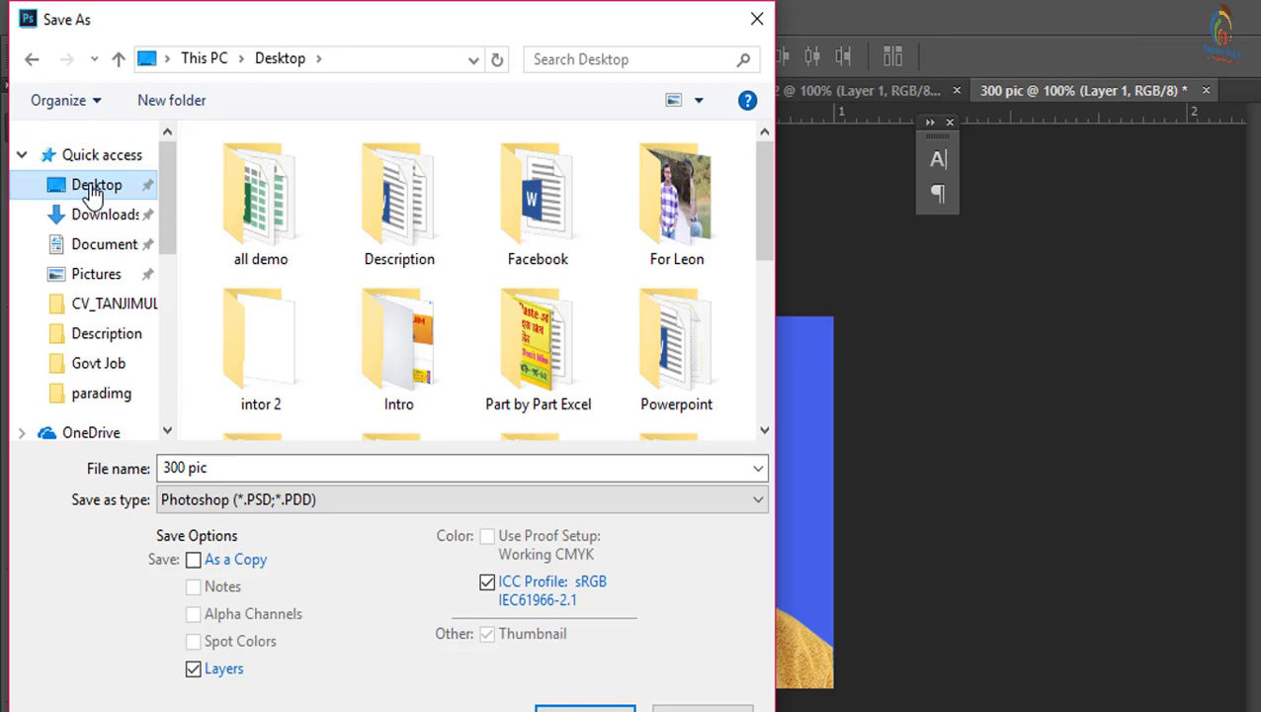
pyautogui.click(314, 504)
pyautogui.click(293, 672)
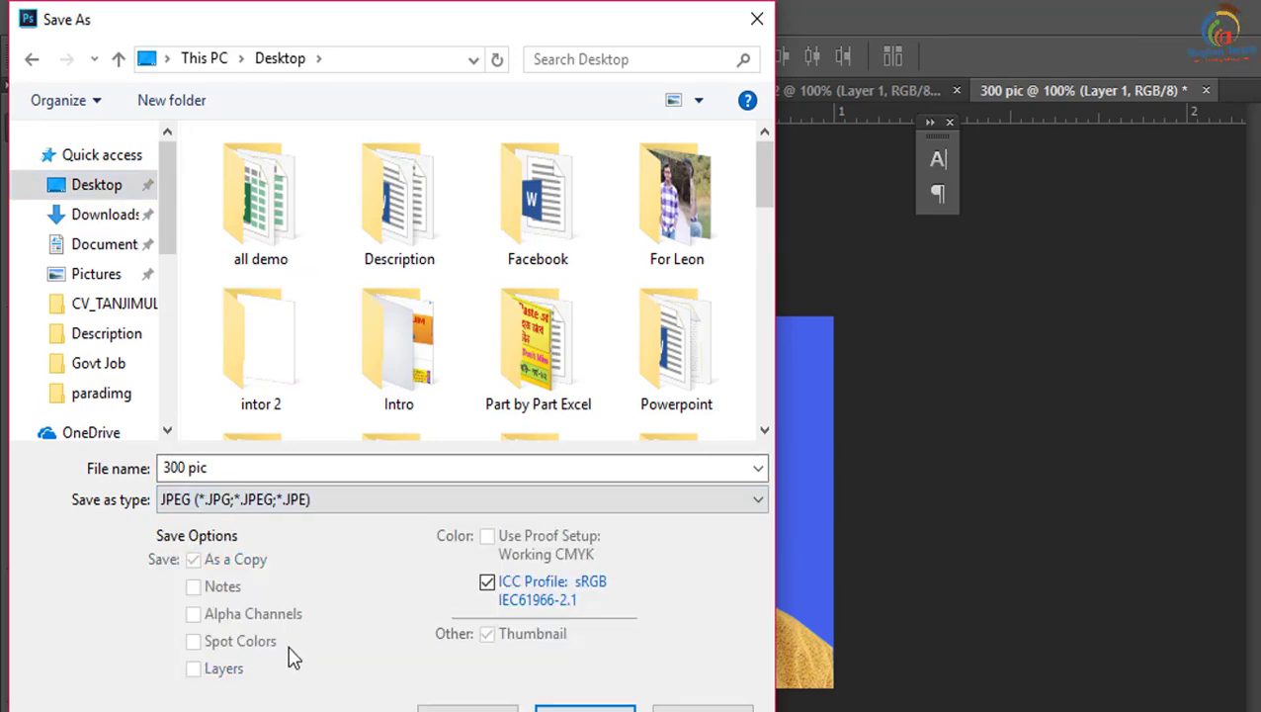
pyautogui.click(585, 705)
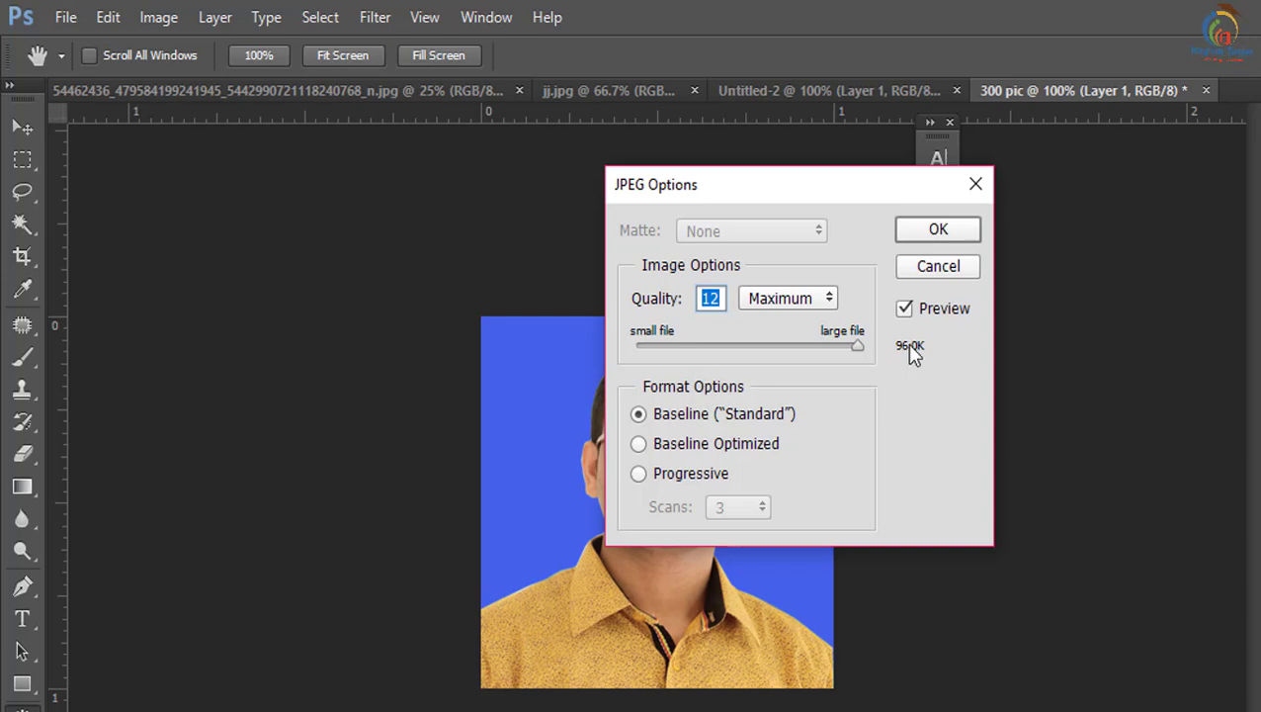
pyautogui.click(769, 345)
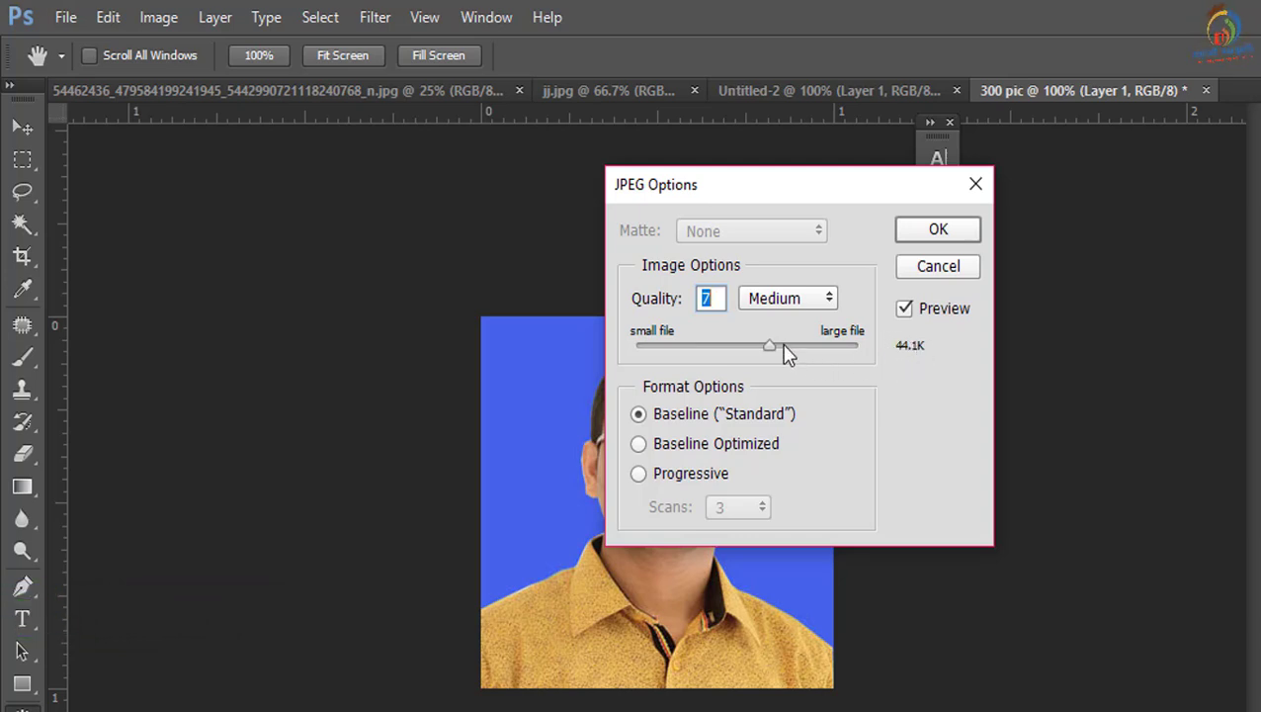
pyautogui.moveTo(768, 346); pyautogui.dragTo(930, 352)
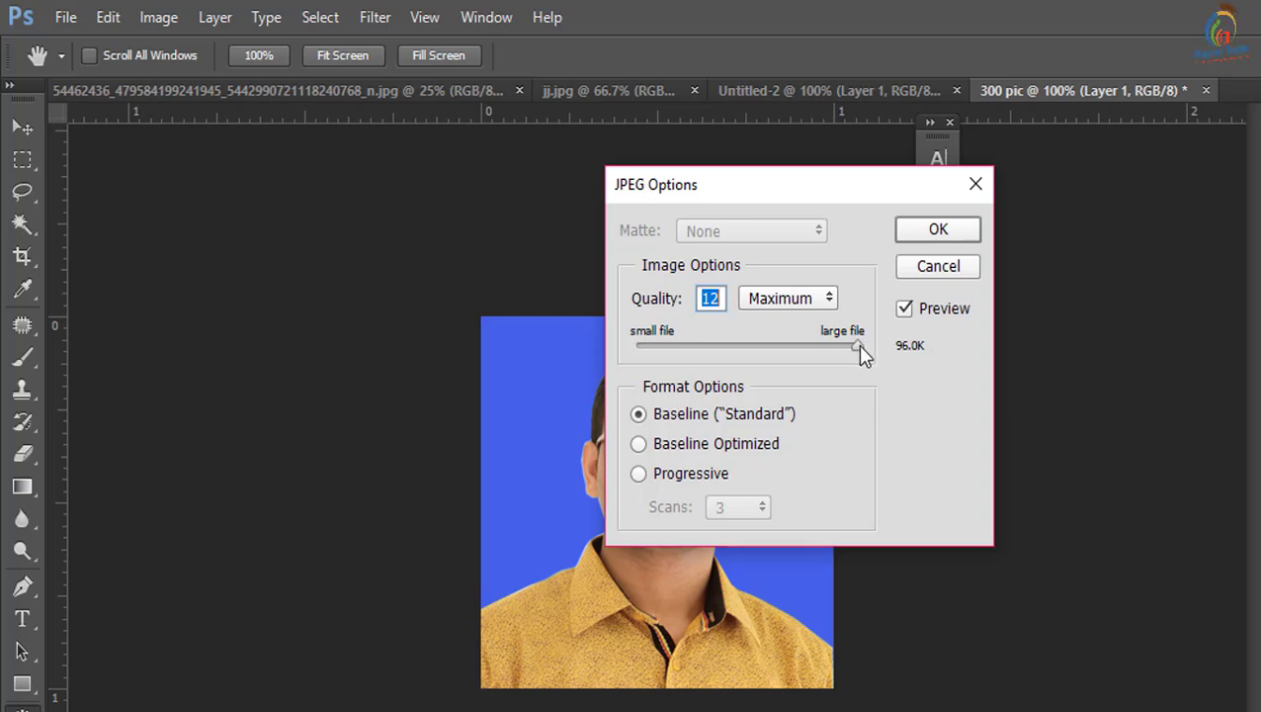
pyautogui.moveTo(857, 348); pyautogui.dragTo(839, 351)
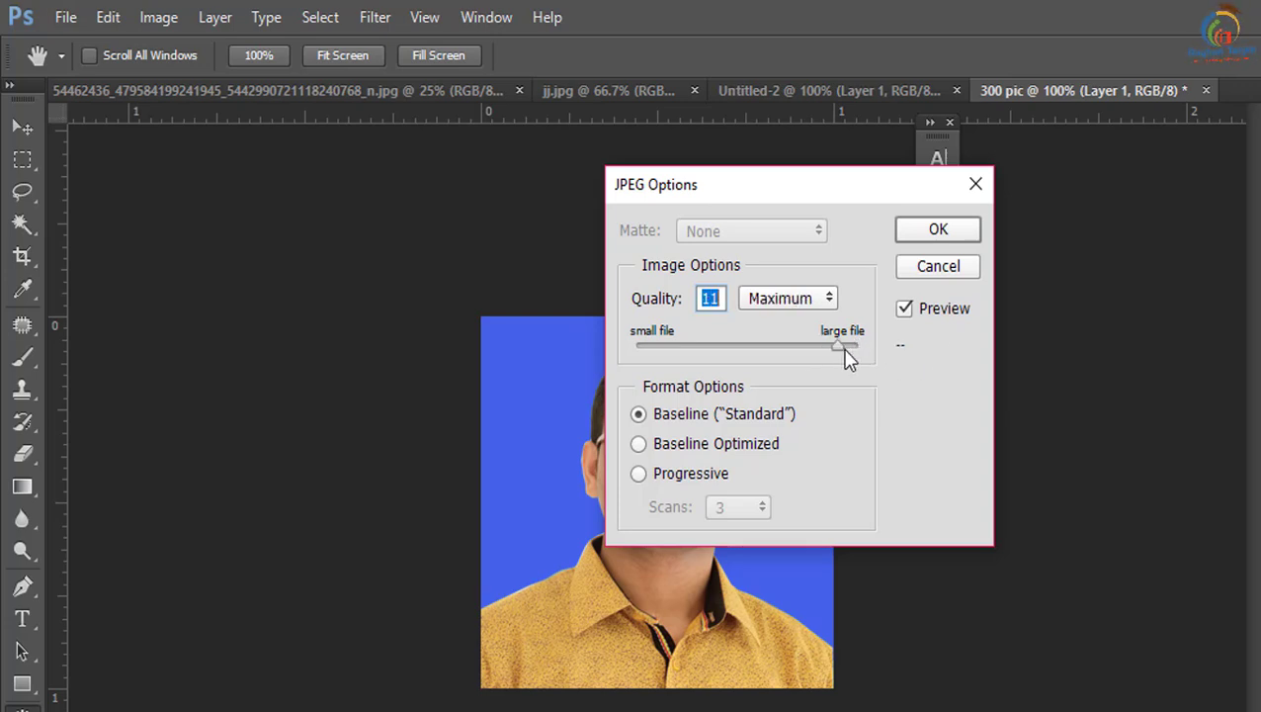
pyautogui.click(954, 236)
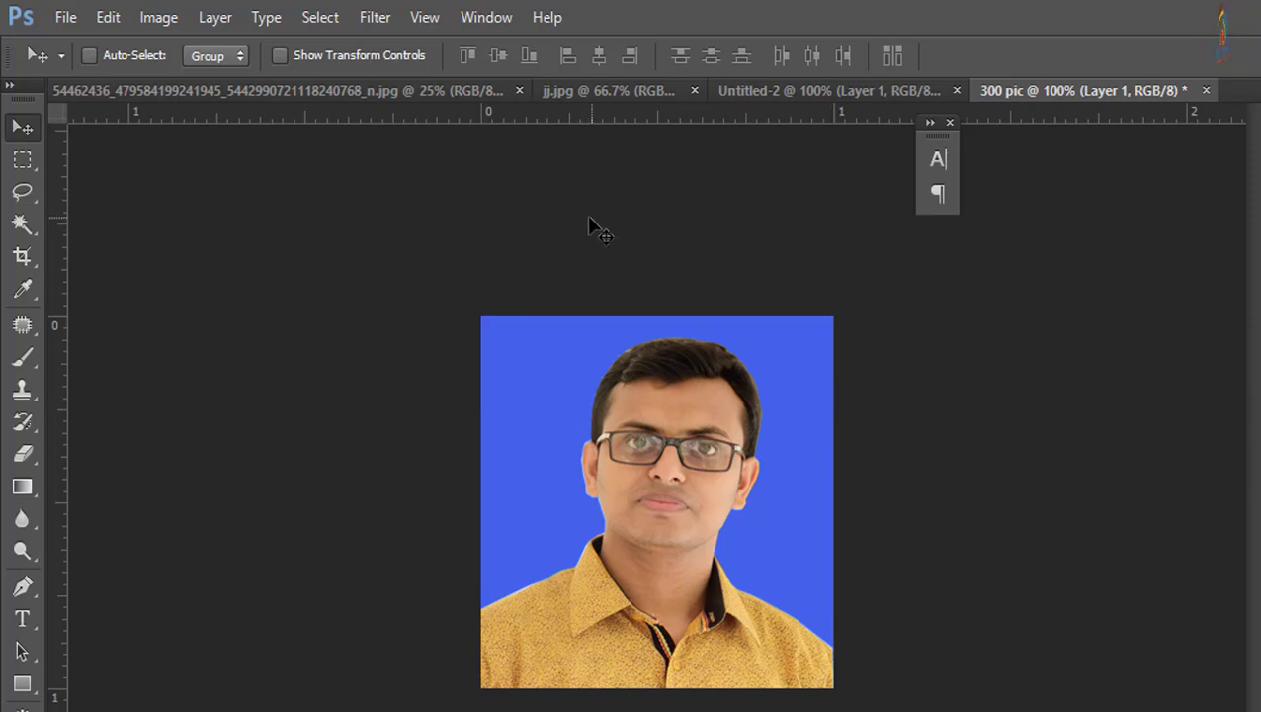
# Switch to the scanned signature document and scroll down to the handwritten signature.
pyautogui.click(296, 92)
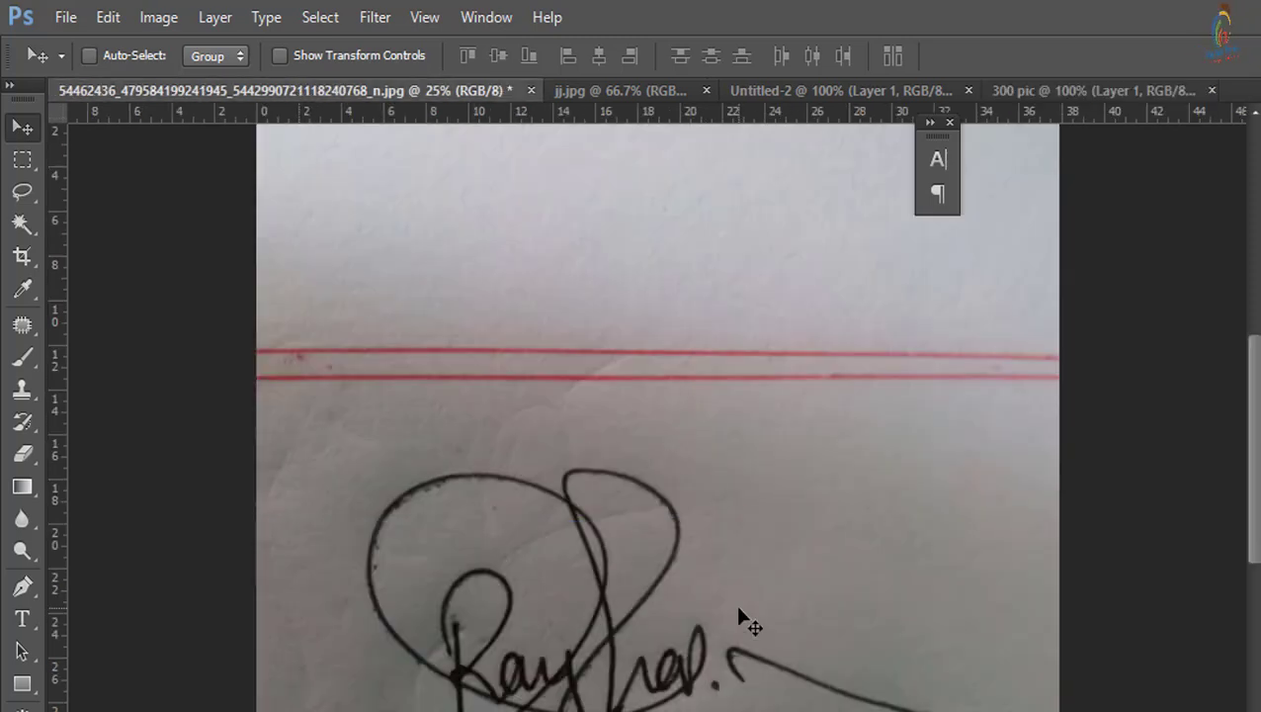
pyautogui.scroll(-2, 1069, 544)
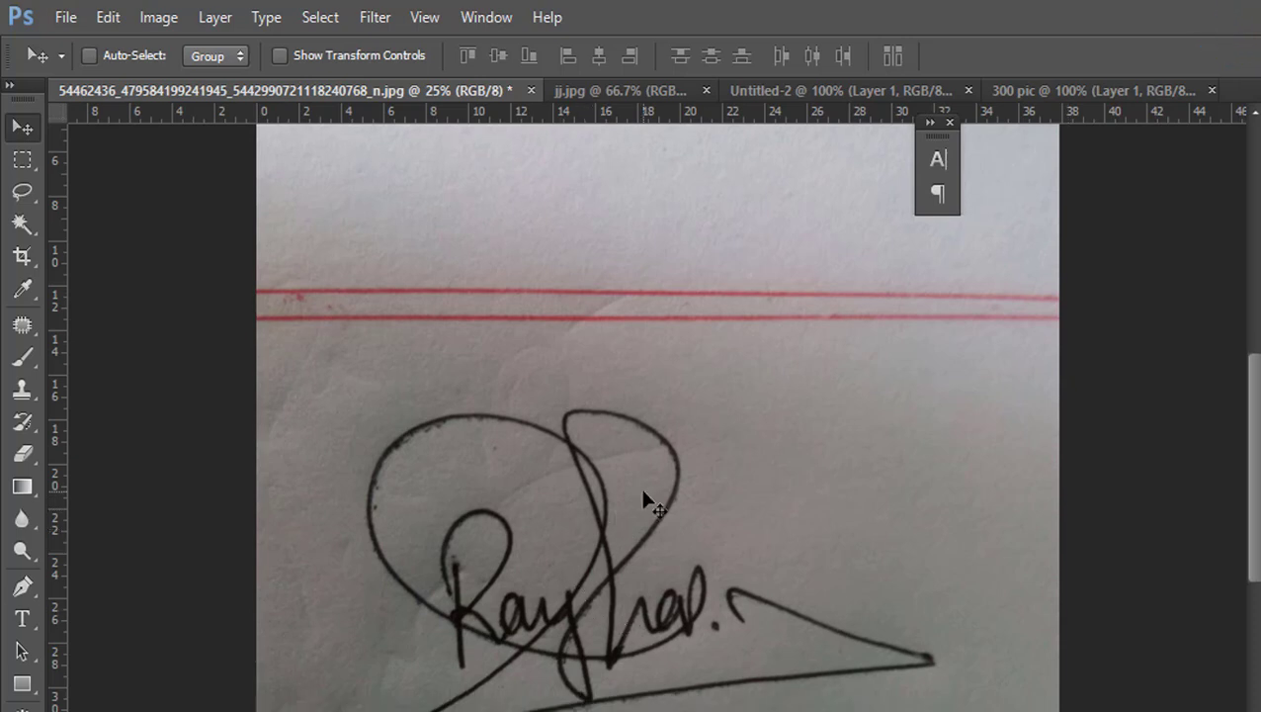
pyautogui.scroll(-2, 644, 492)
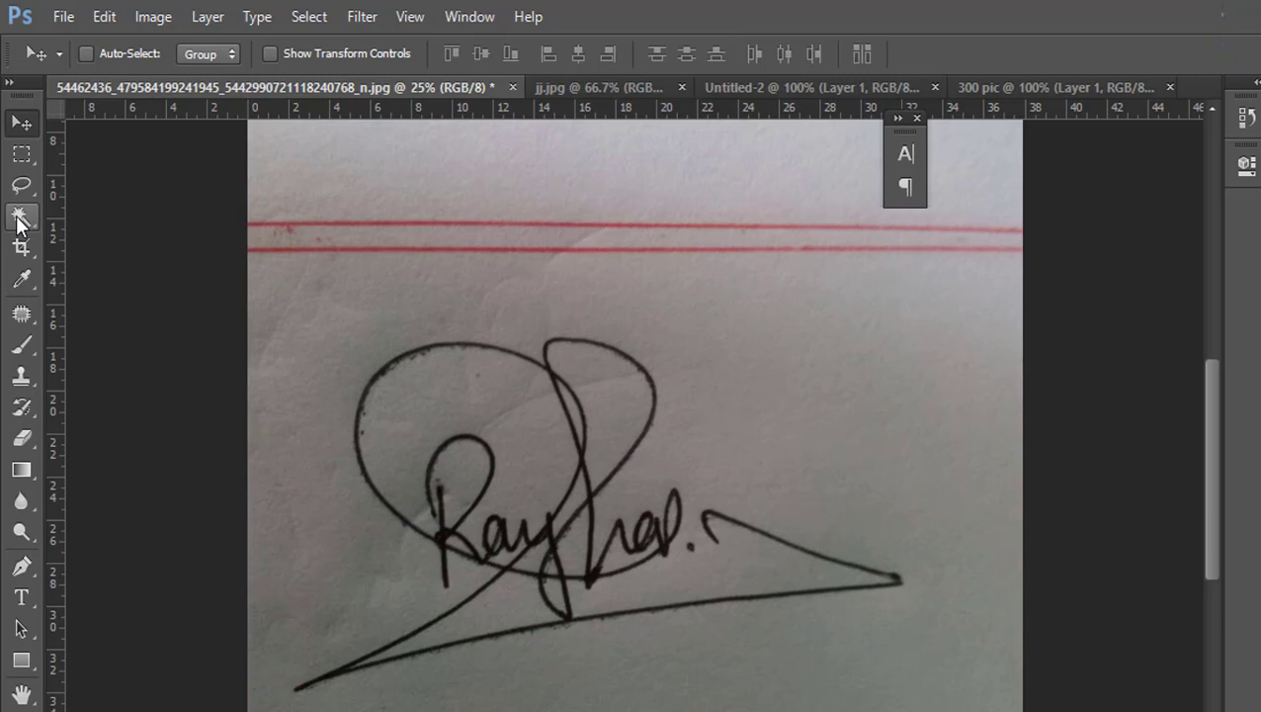
# Magic-wand the signature's ink strokes, adding the remaining stroke and small dot while excluding paper.
pyautogui.click(20, 217)
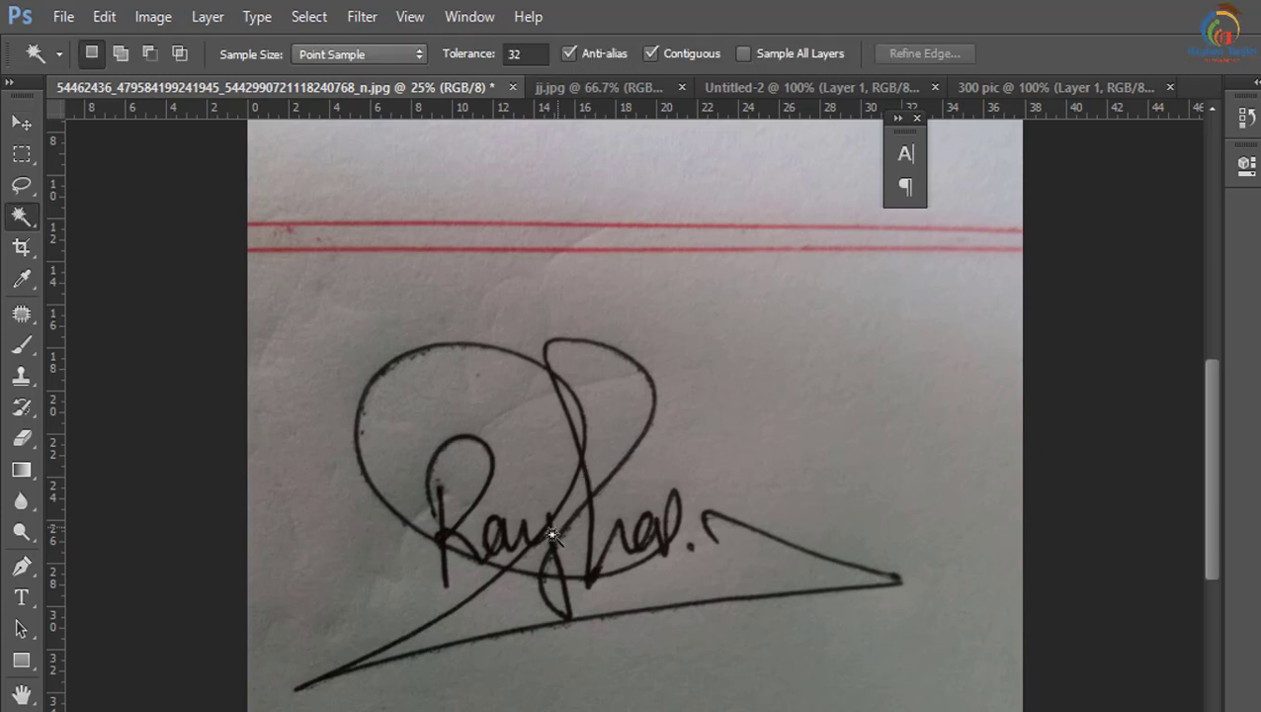
pyautogui.hotkey('ctrl', '+')
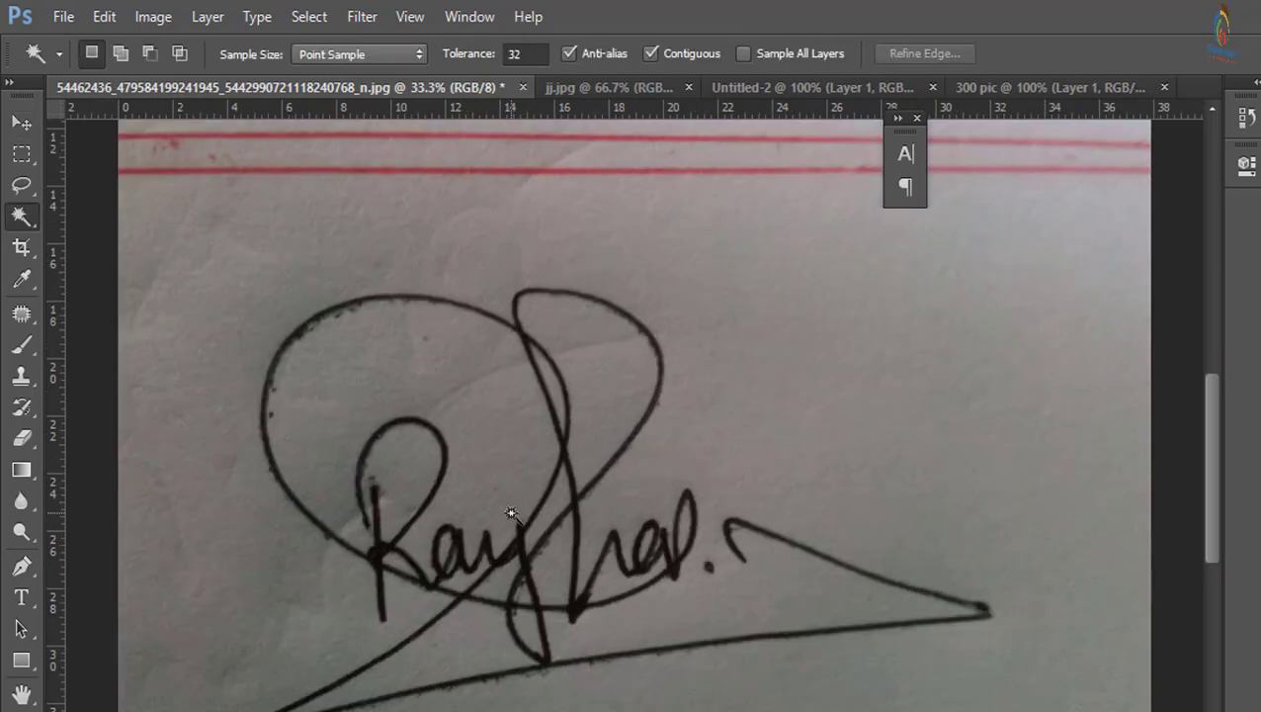
pyautogui.click(379, 546)
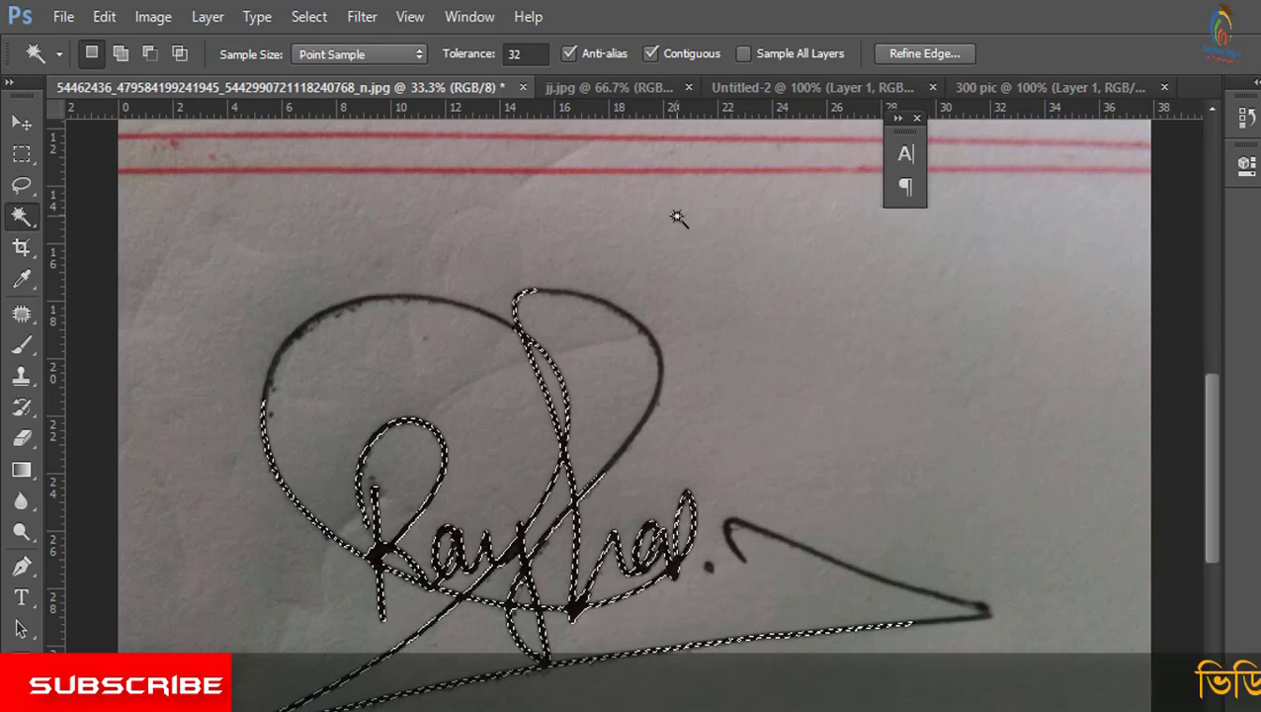
pyautogui.click(121, 52)
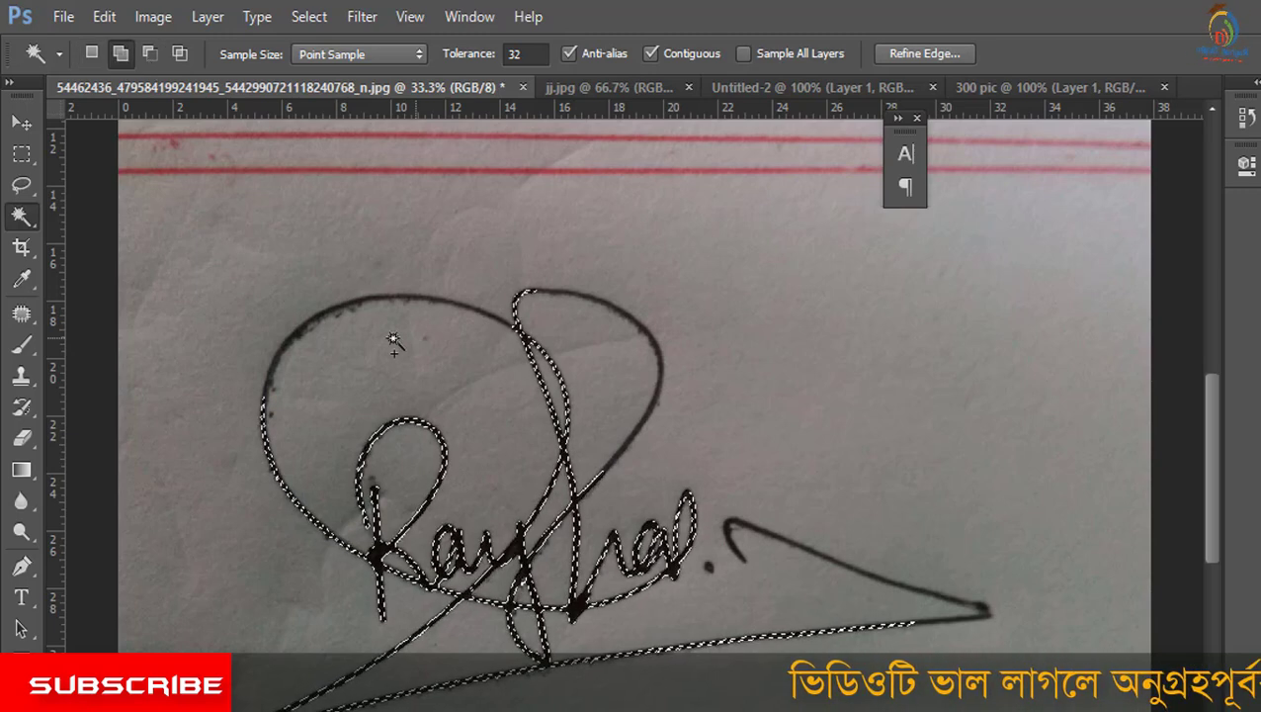
pyautogui.click(333, 307)
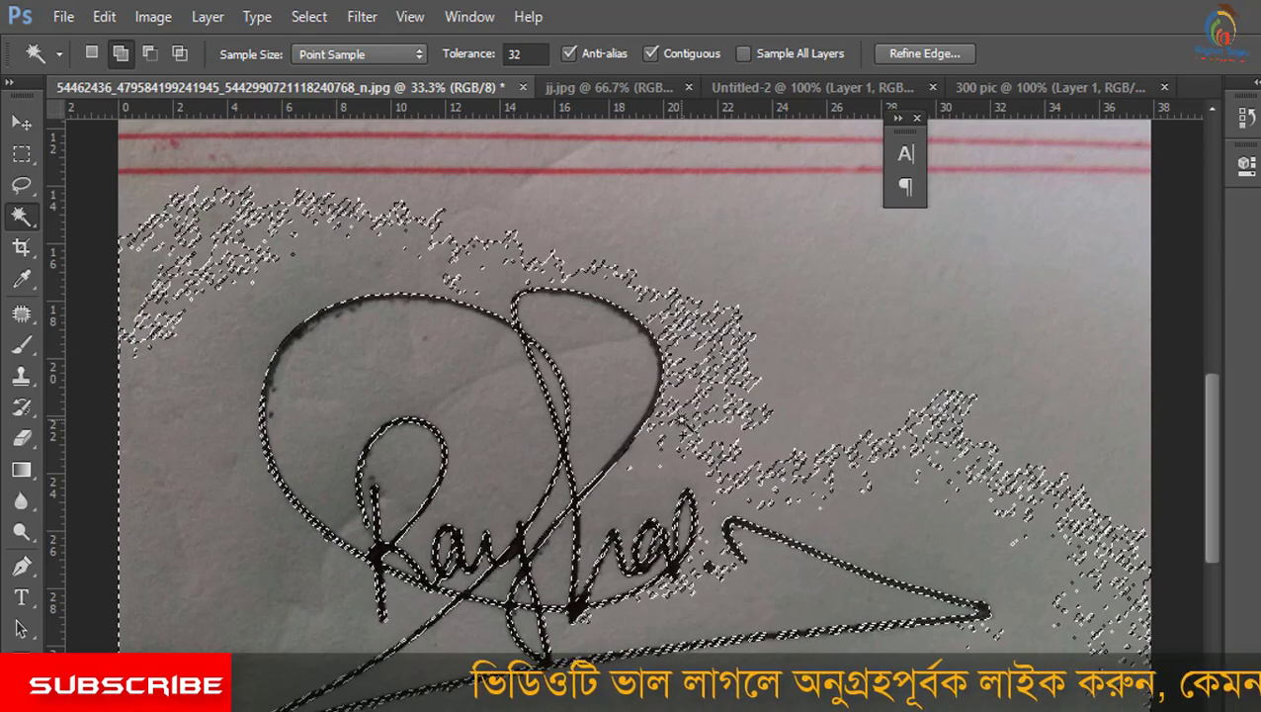
pyautogui.hotkey('ctrl', 'z')
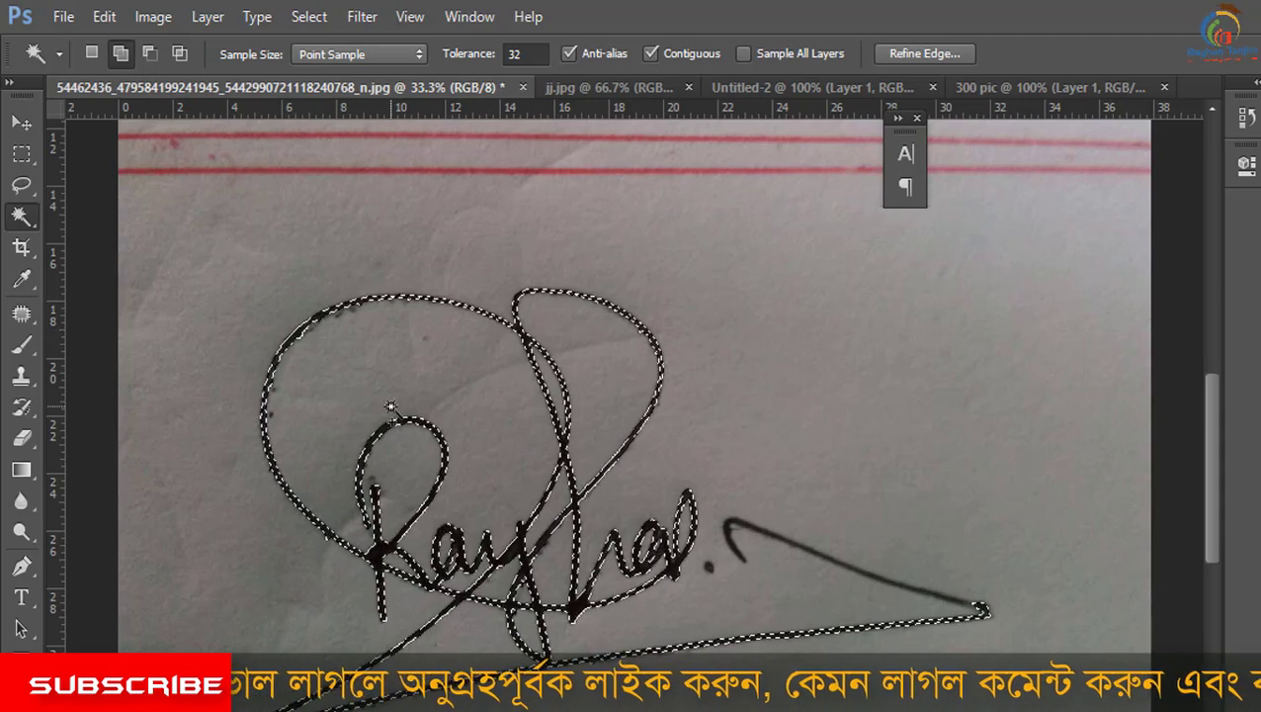
pyautogui.click(848, 571)
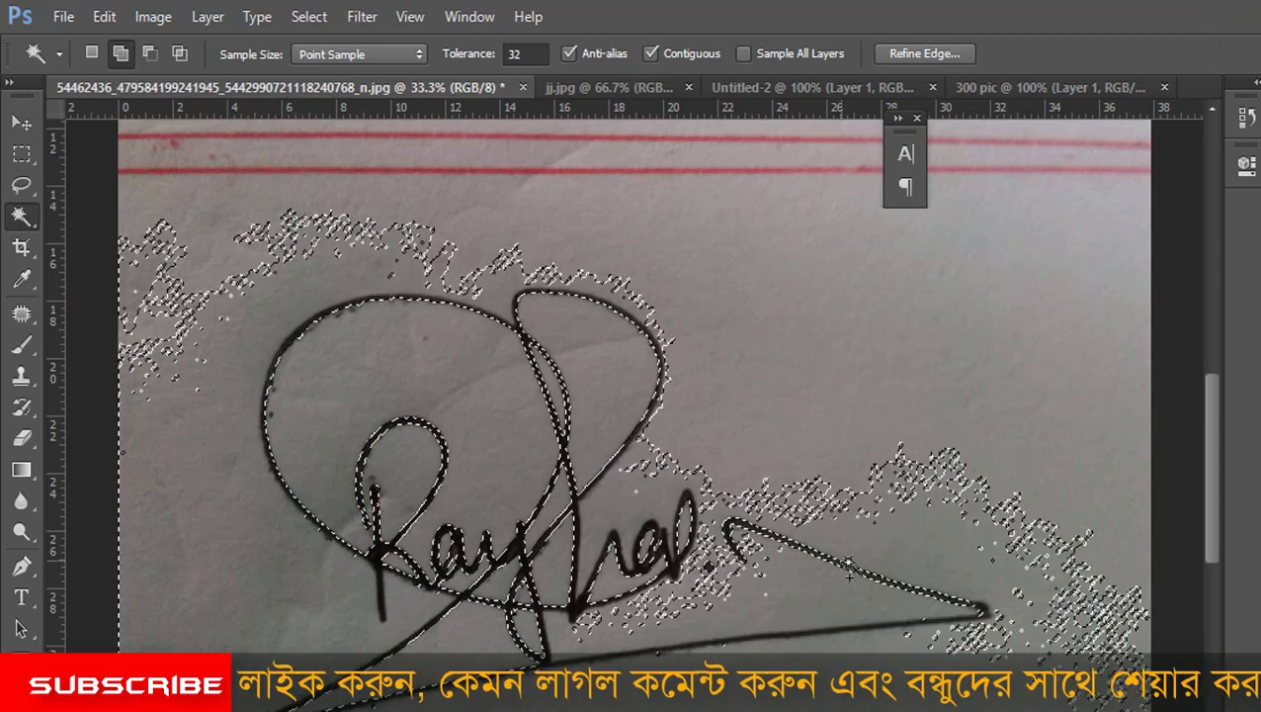
pyautogui.keyDown('alt'); pyautogui.click(918, 492); pyautogui.keyUp('alt')
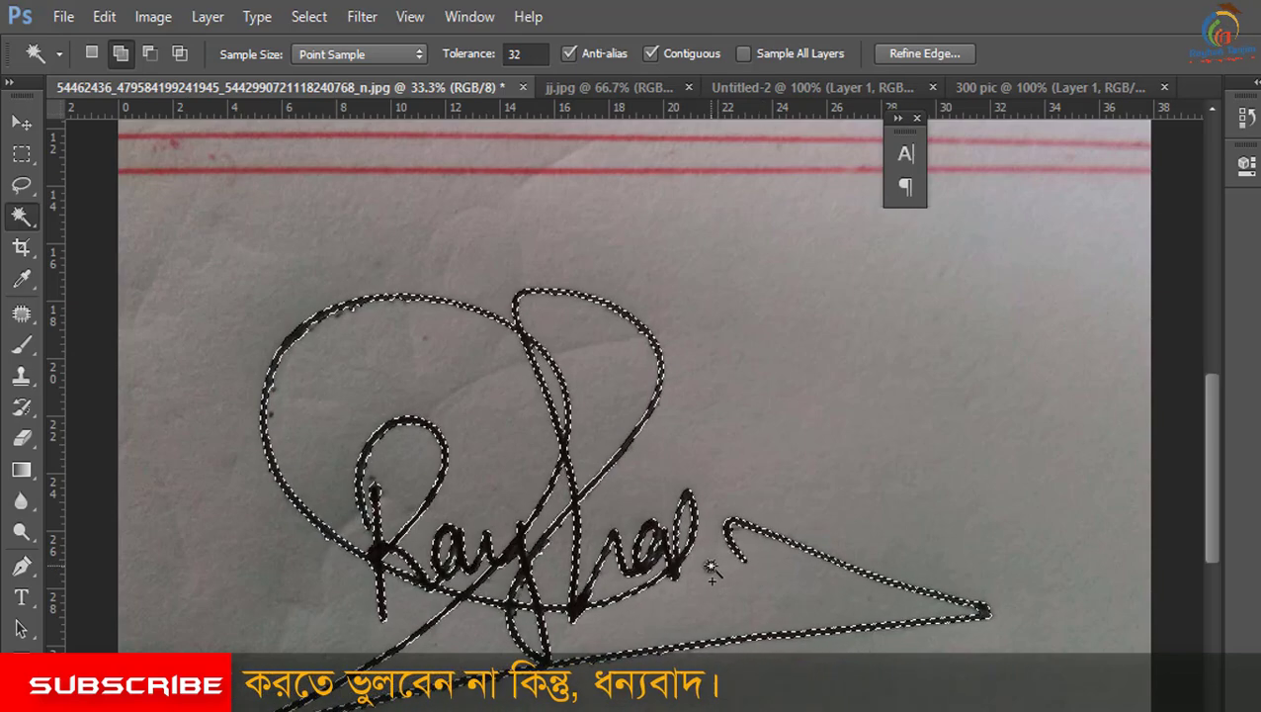
pyautogui.click(710, 565)
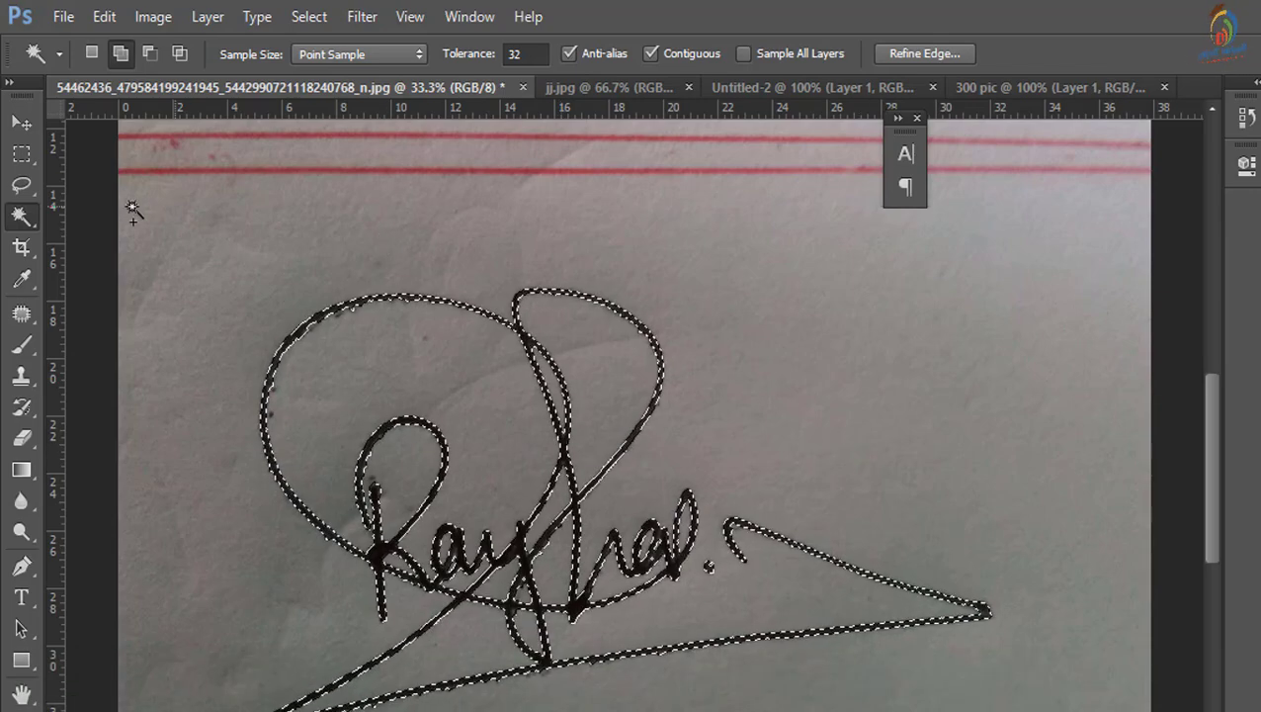
# Create a white 300×80 px document named '80', then switch back to the signature scan.
pyautogui.click(69, 18)
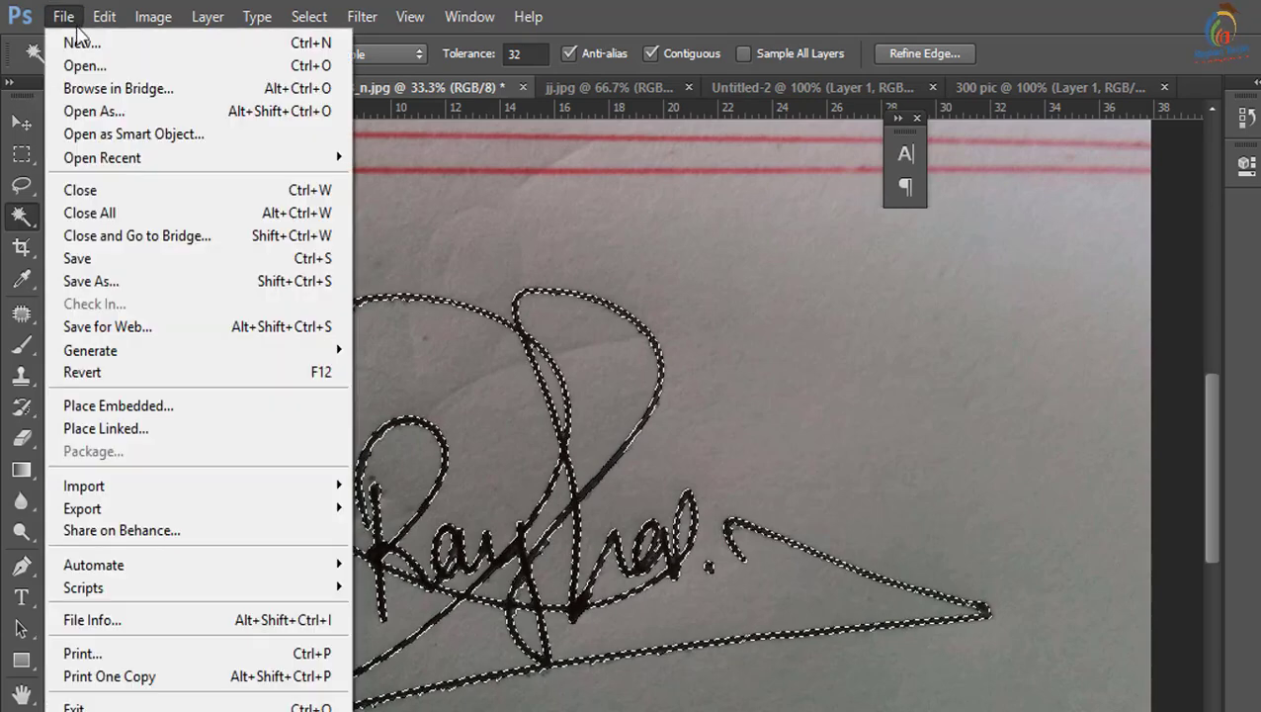
pyautogui.click(79, 42)
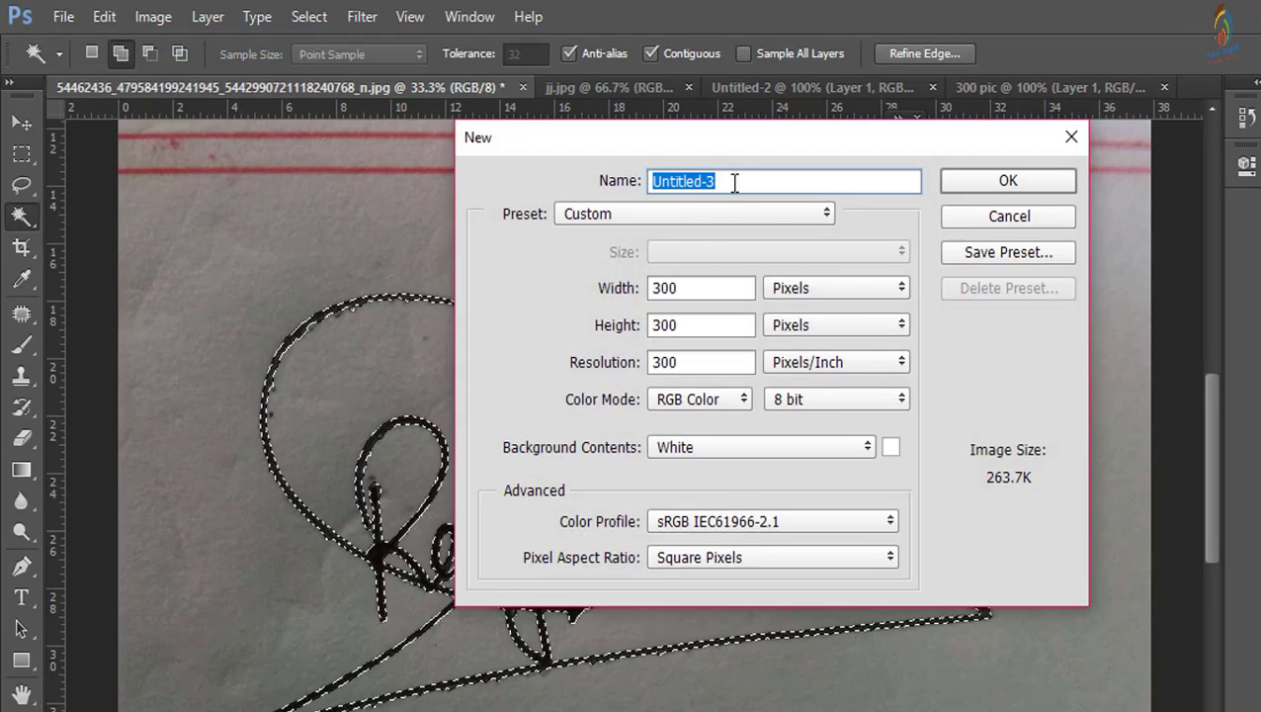
pyautogui.write('80')
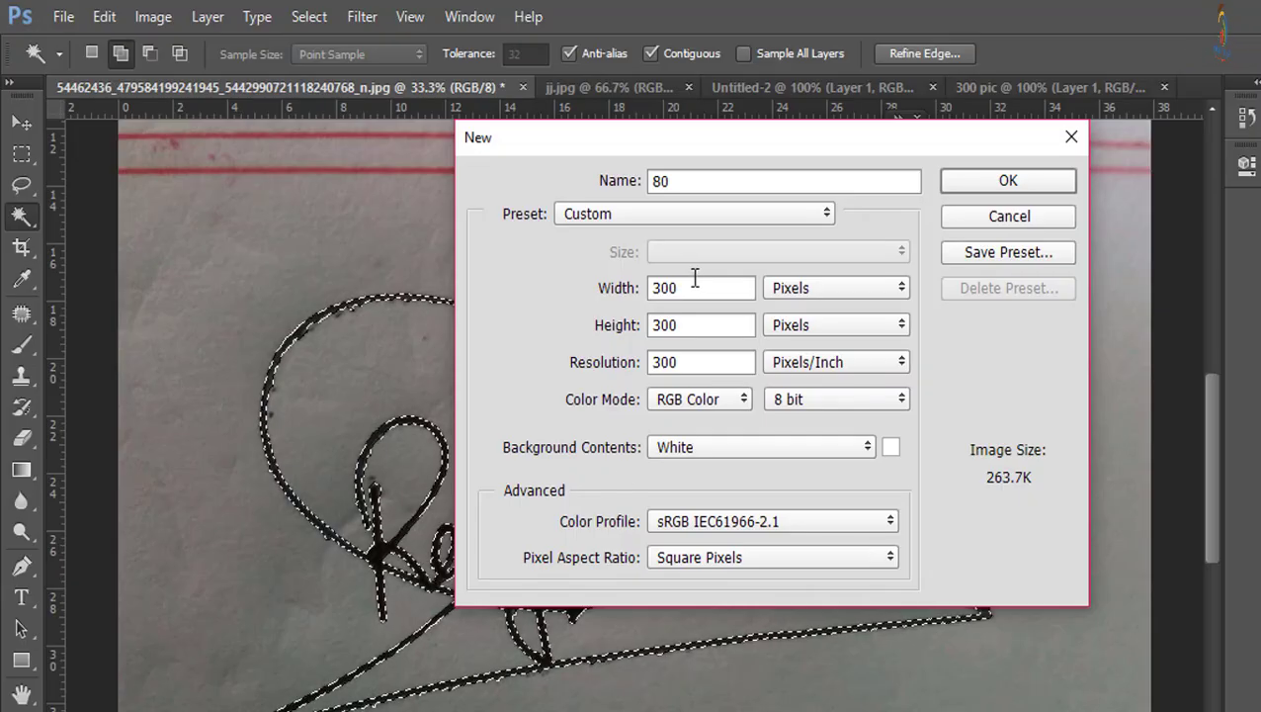
pyautogui.moveTo(692, 288); pyautogui.dragTo(631, 294)
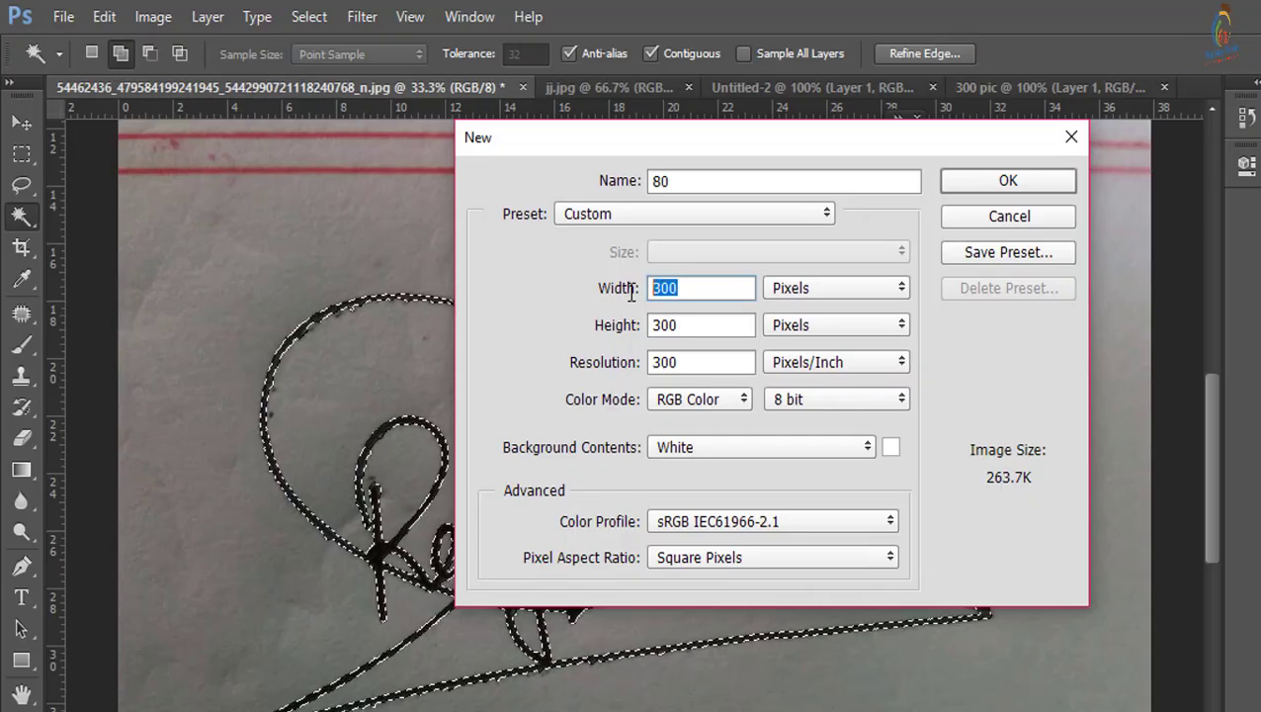
pyautogui.doubleClick(702, 326)
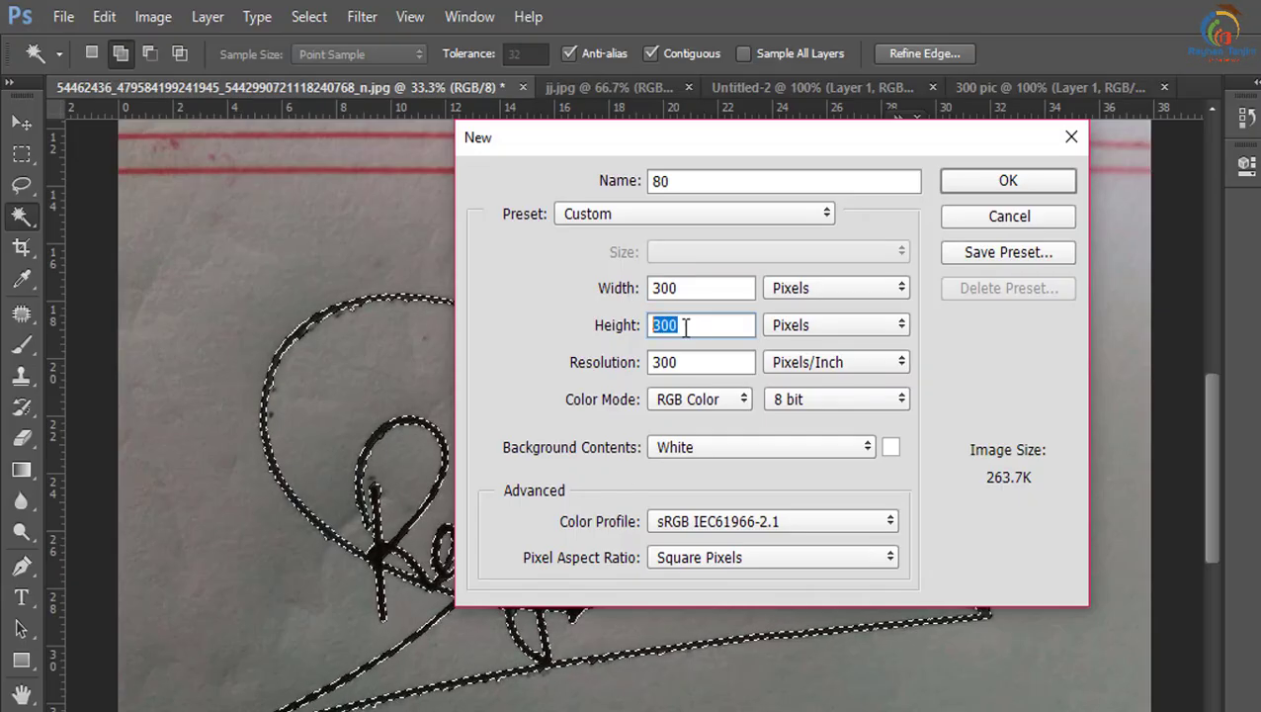
pyautogui.write('80')
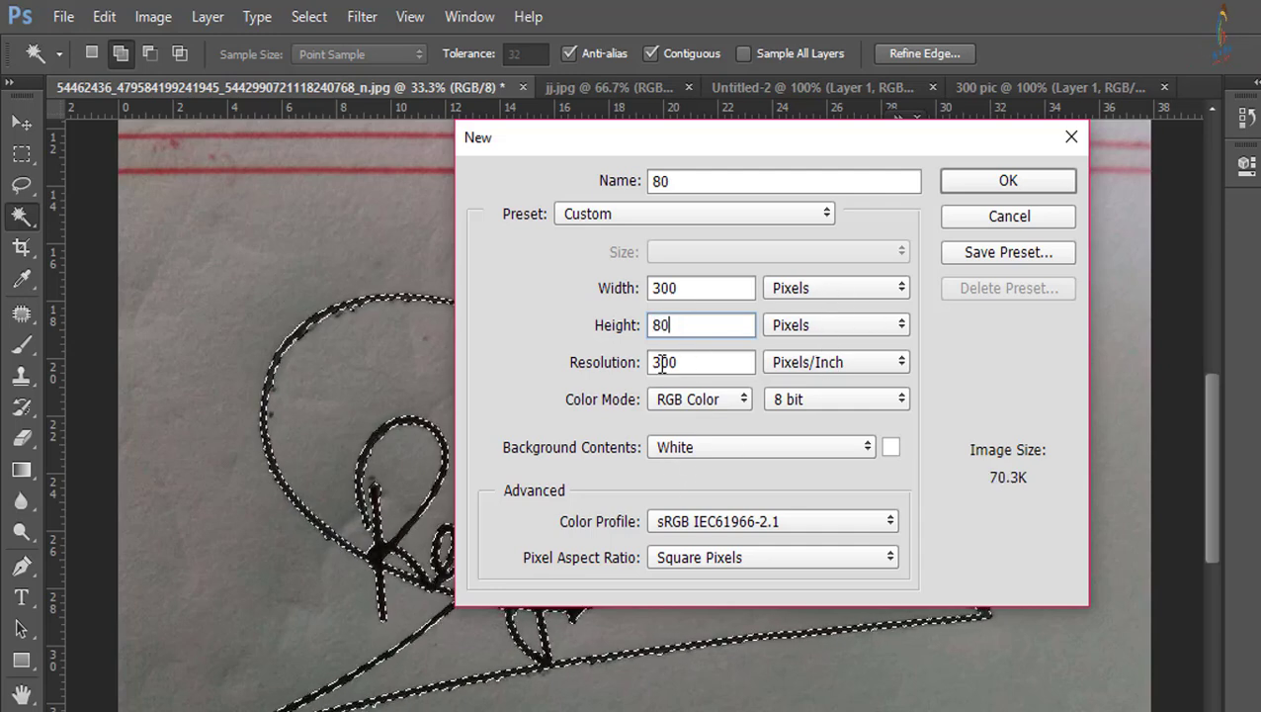
pyautogui.click(1010, 182)
pyautogui.hotkey('ctrl', '+')
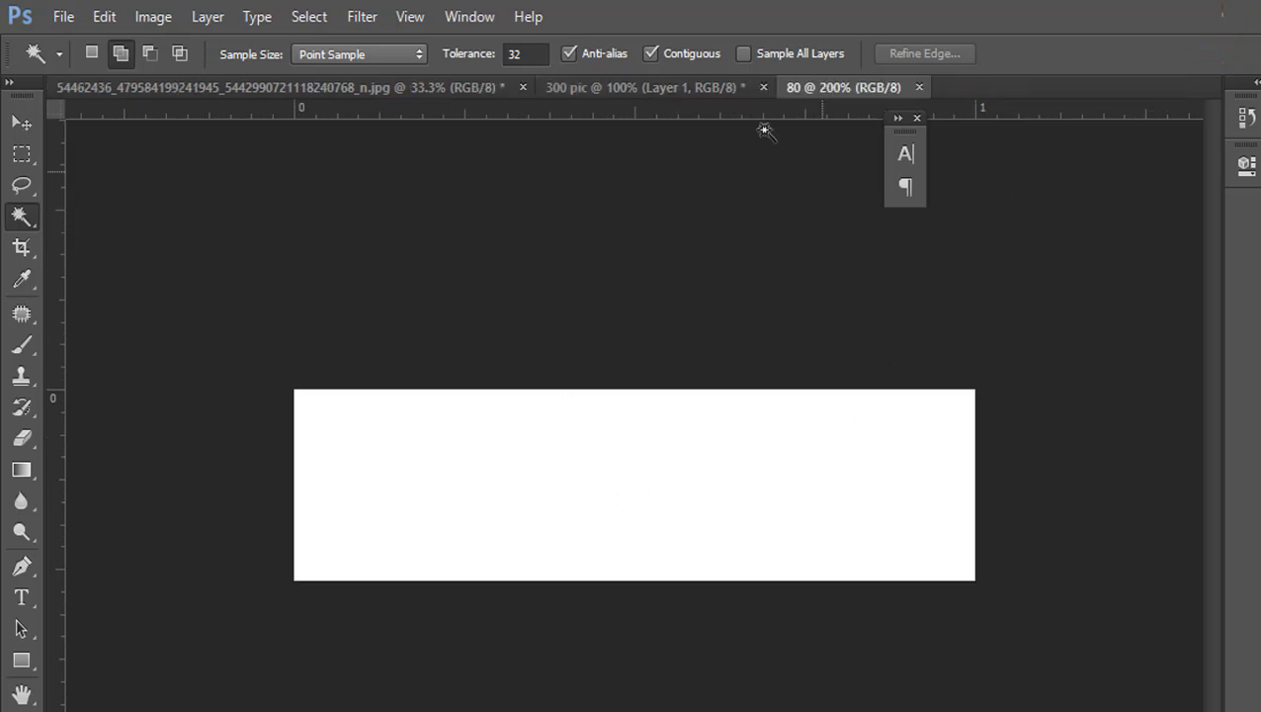
pyautogui.click(324, 87)
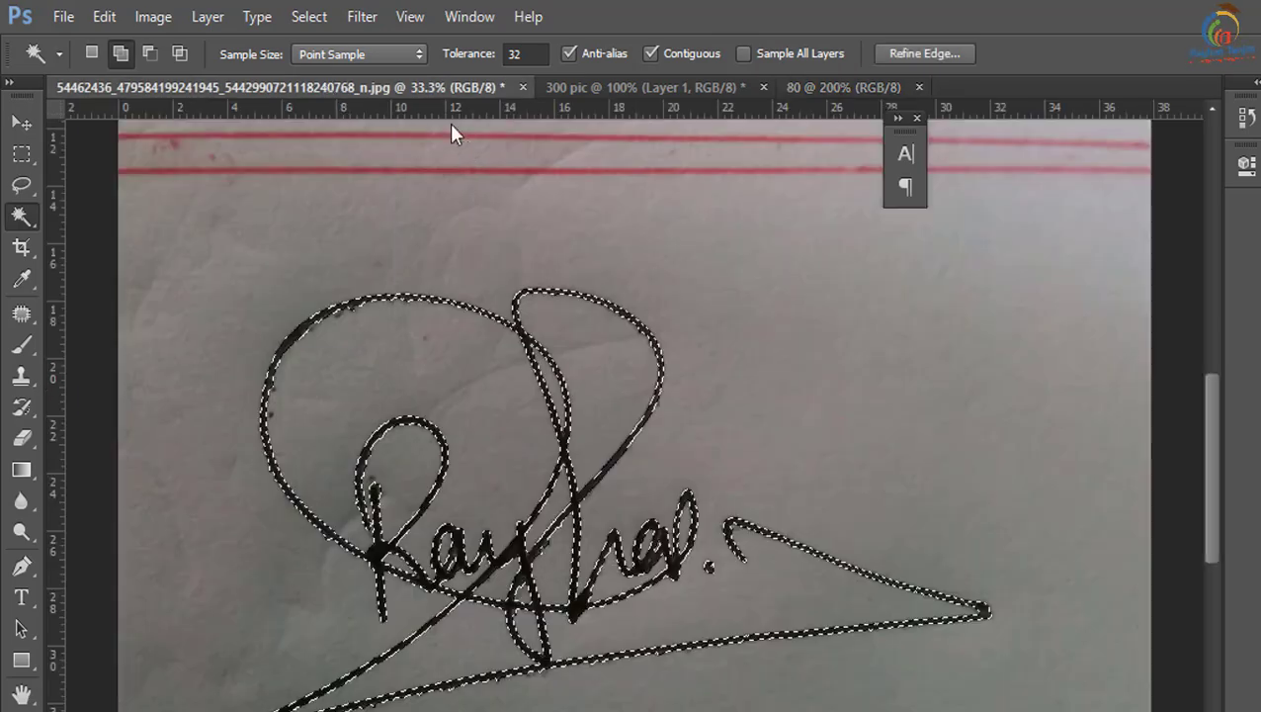
# Drag the selected signature with the Move tool into the 80 document.
pyautogui.click(22, 123)
pyautogui.moveTo(548, 331); pyautogui.dragTo(811, 94)
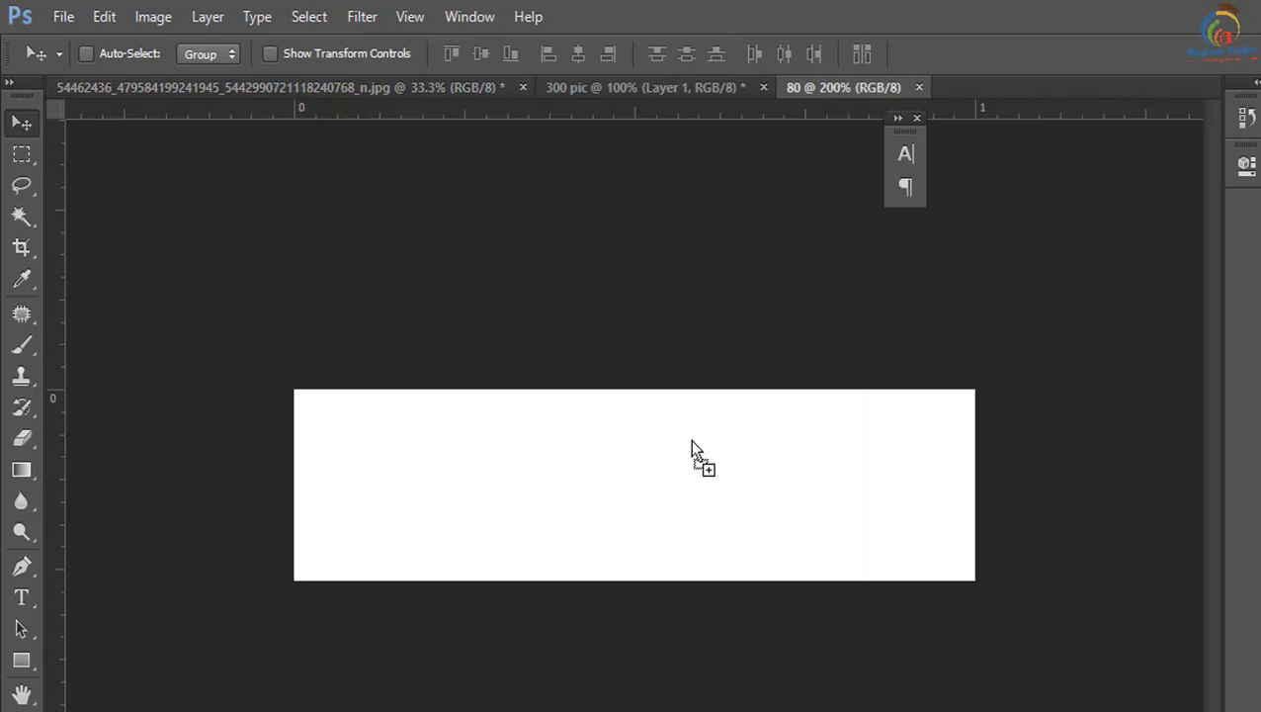
pyautogui.moveTo(813, 93); pyautogui.dragTo(689, 438)
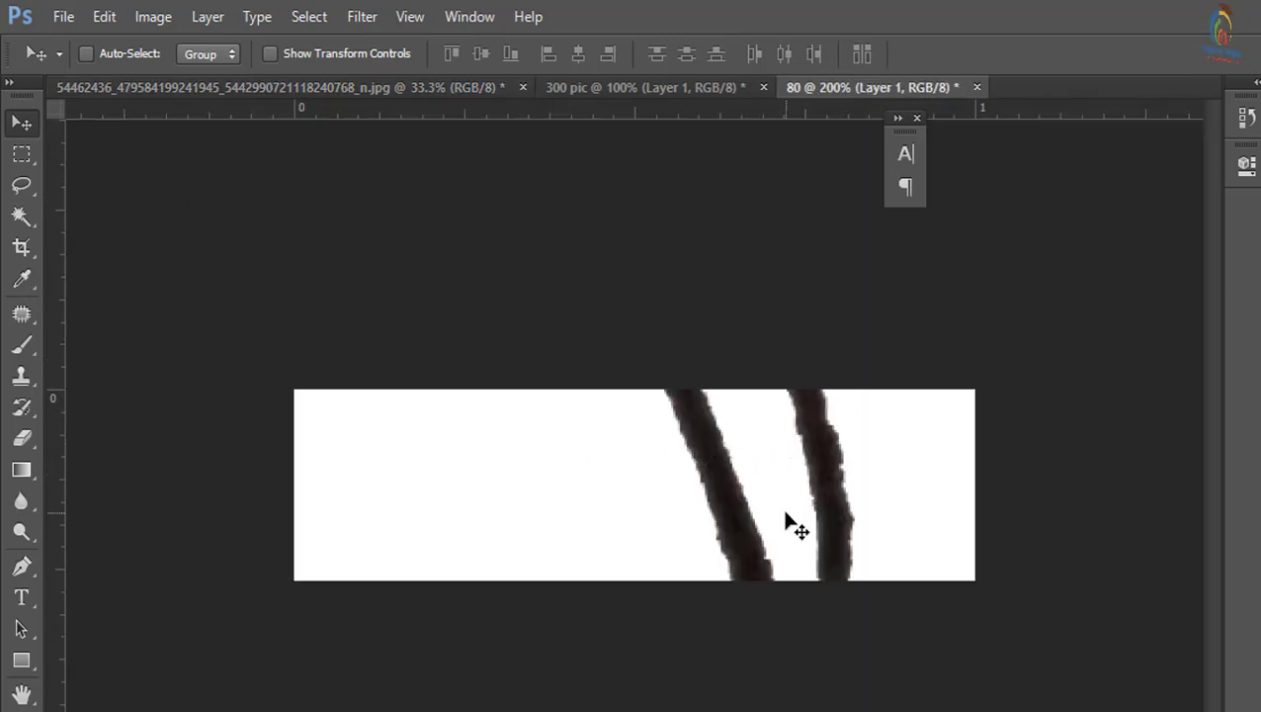
# Scale the signature down to about 40% and rotate it slightly clockwise to fit the canvas.
pyautogui.hotkey('ctrl', 't')
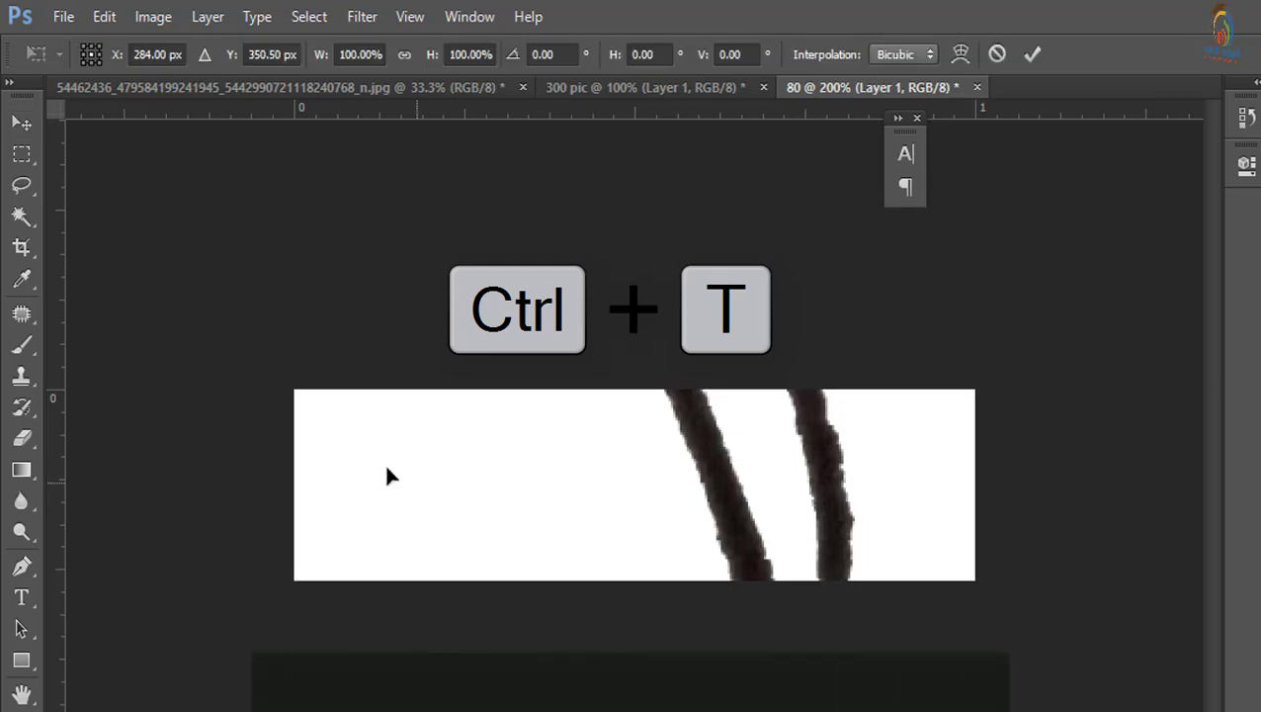
pyautogui.moveTo(383, 462); pyautogui.dragTo(811, 611)
pyautogui.moveTo(458, 410); pyautogui.dragTo(709, 557)
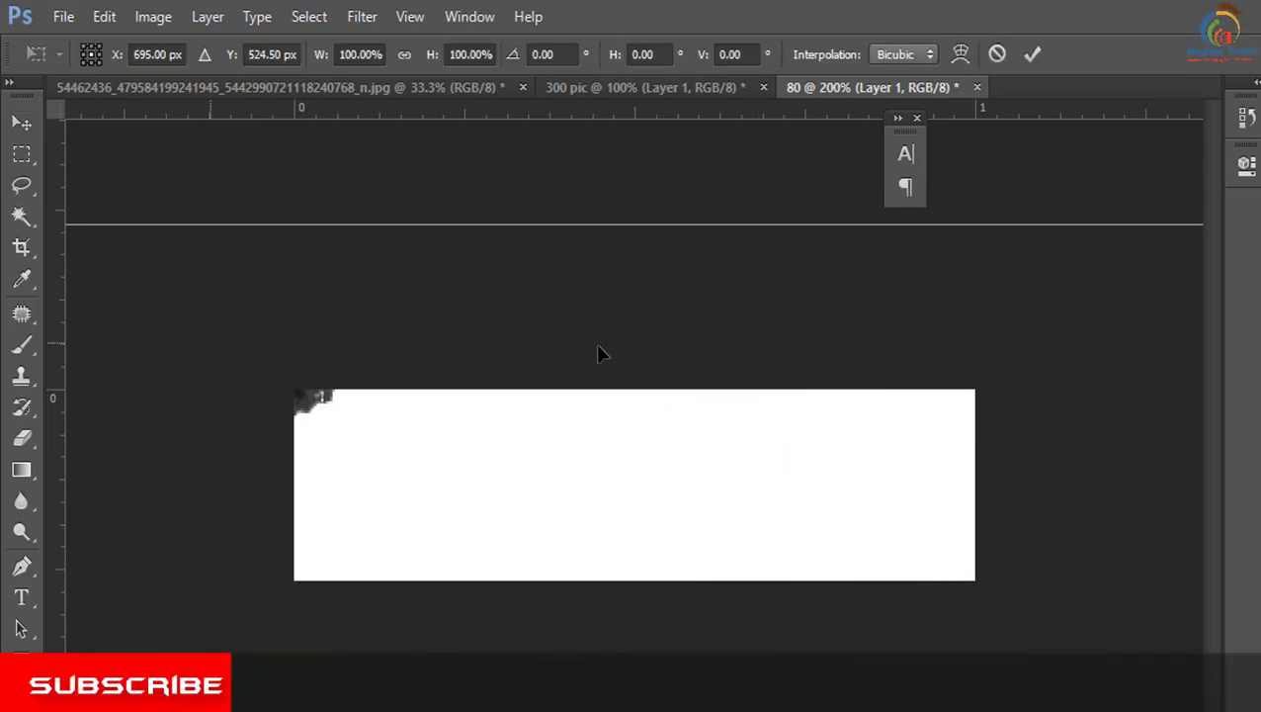
pyautogui.moveTo(597, 352); pyautogui.dragTo(910, 341)
pyautogui.moveTo(139, 259)
pyautogui.mouseDown()
pyautogui.moveTo(760, 618)
pyautogui.moveTo(319, 323)
pyautogui.mouseUp()
pyautogui.moveTo(170, 242)
pyautogui.mouseDown()
pyautogui.moveTo(834, 653)
pyautogui.moveTo(301, 356)
pyautogui.moveTo(152, 259)
pyautogui.moveTo(864, 688)
pyautogui.moveTo(831, 652)
pyautogui.mouseUp()
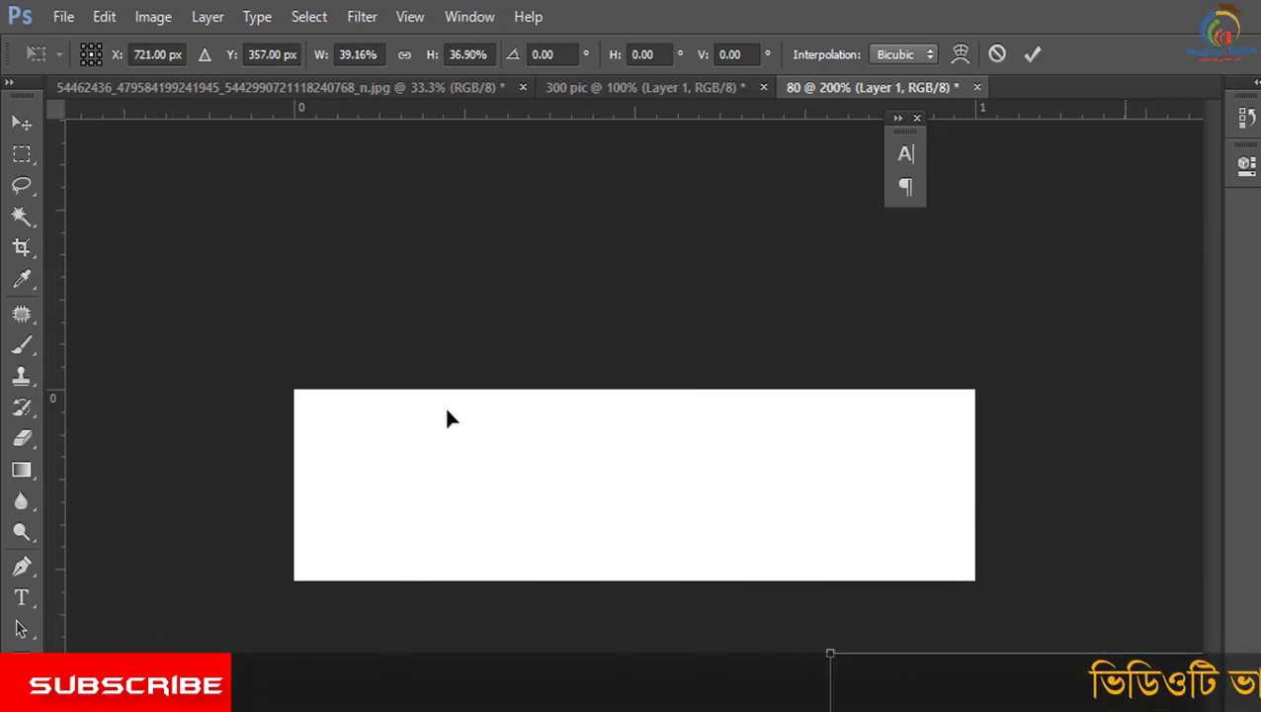
pyautogui.moveTo(445, 415); pyautogui.dragTo(206, 282)
pyautogui.moveTo(140, 259)
pyautogui.mouseDown()
pyautogui.moveTo(509, 400)
pyautogui.moveTo(417, 400)
pyautogui.mouseUp()
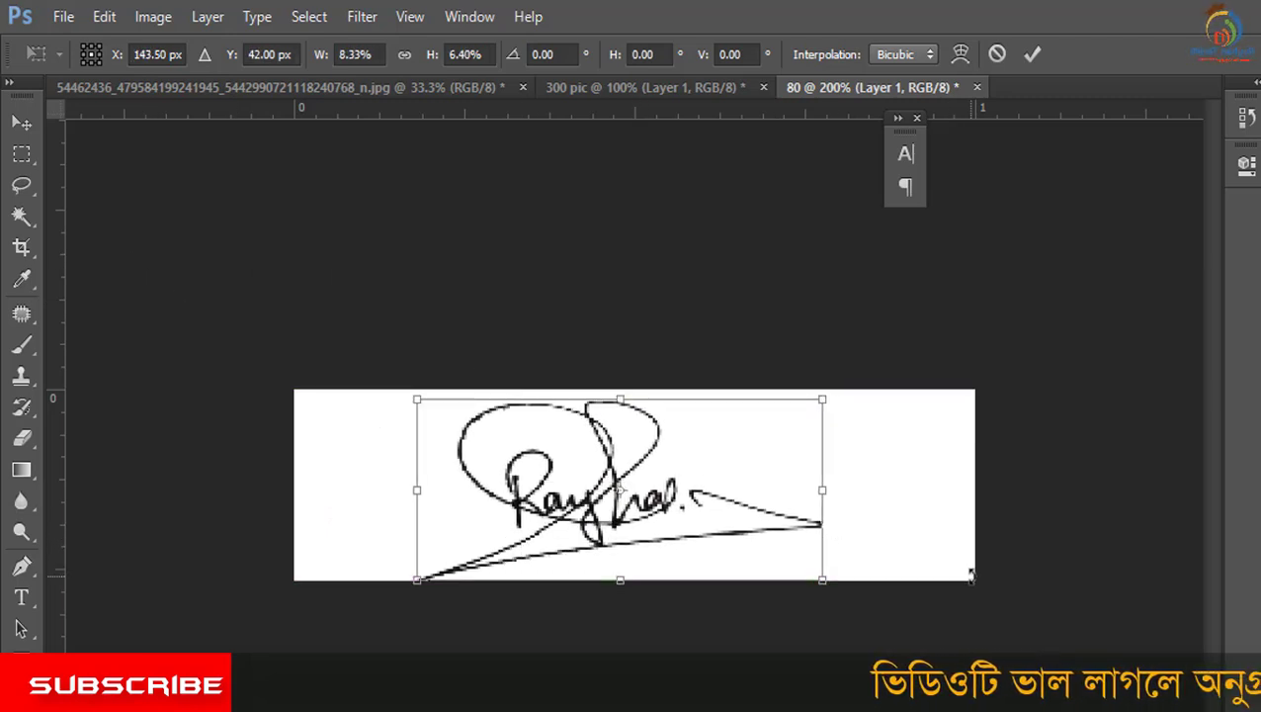
pyautogui.moveTo(929, 634); pyautogui.dragTo(934, 664)
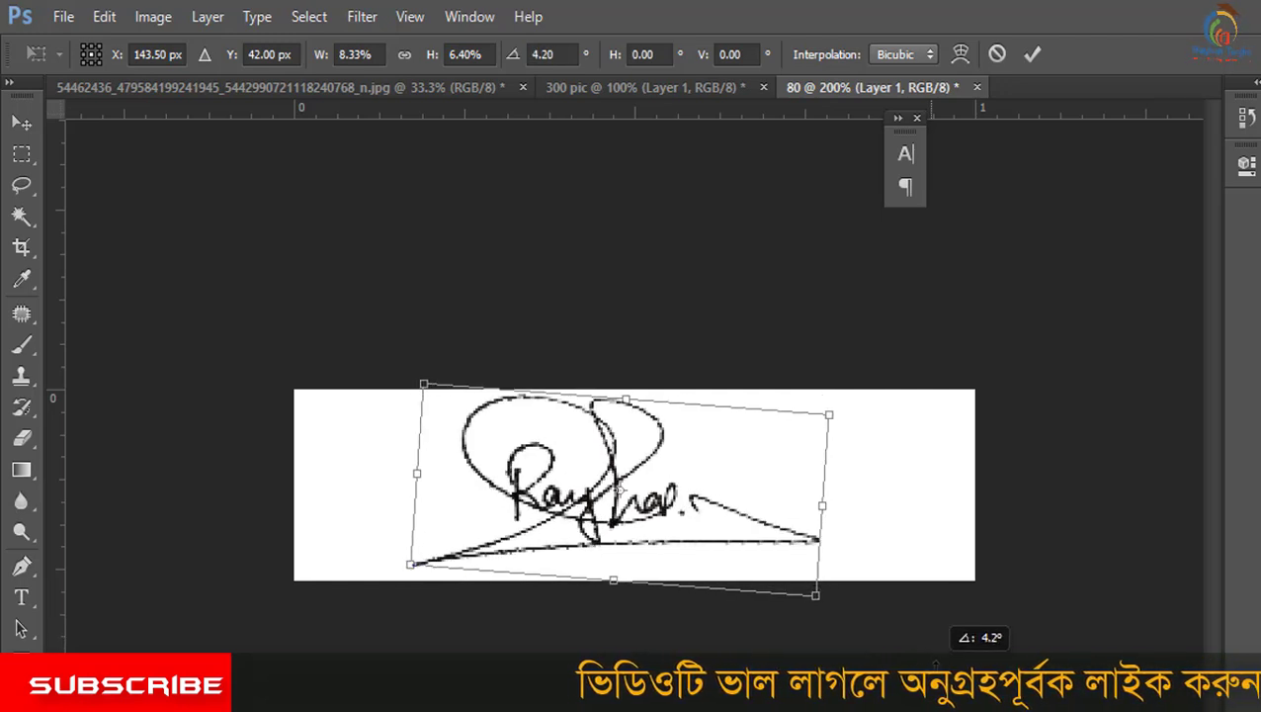
pyautogui.press('Return')
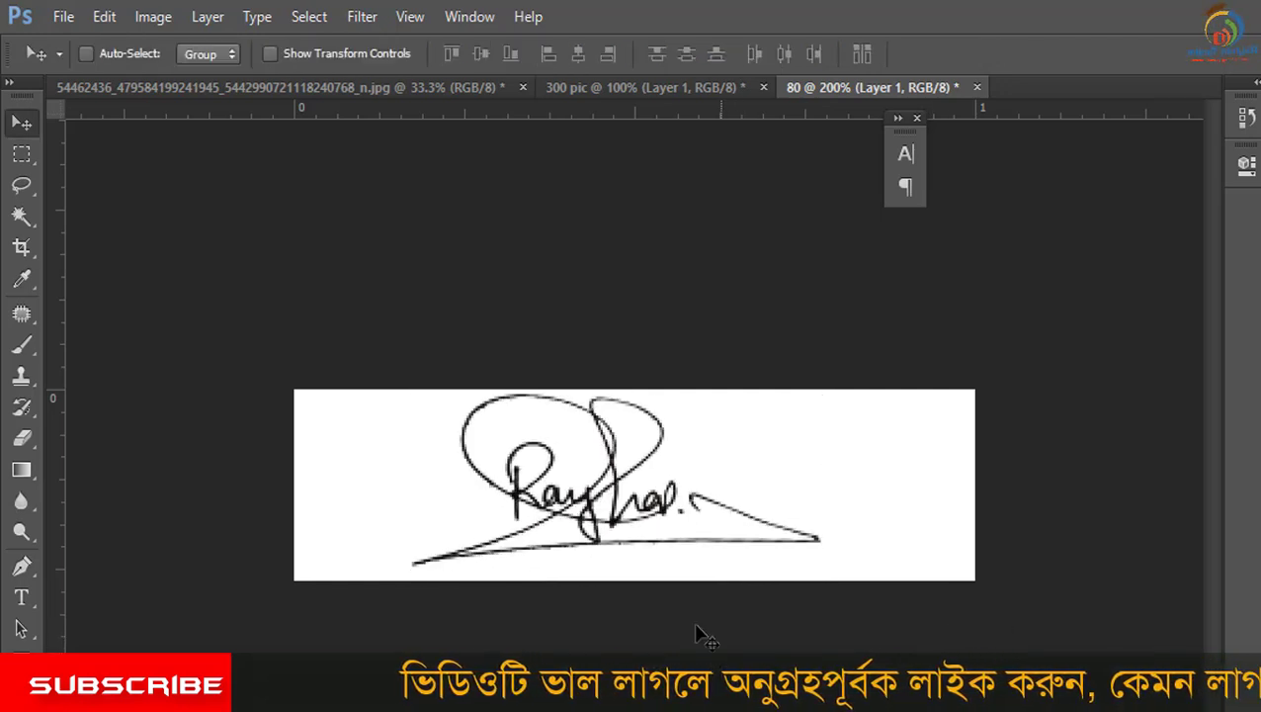
# Nudge the signature into place with the arrow keys and check the whole canvas.
pyautogui.press('Down')
pyautogui.press('Down')
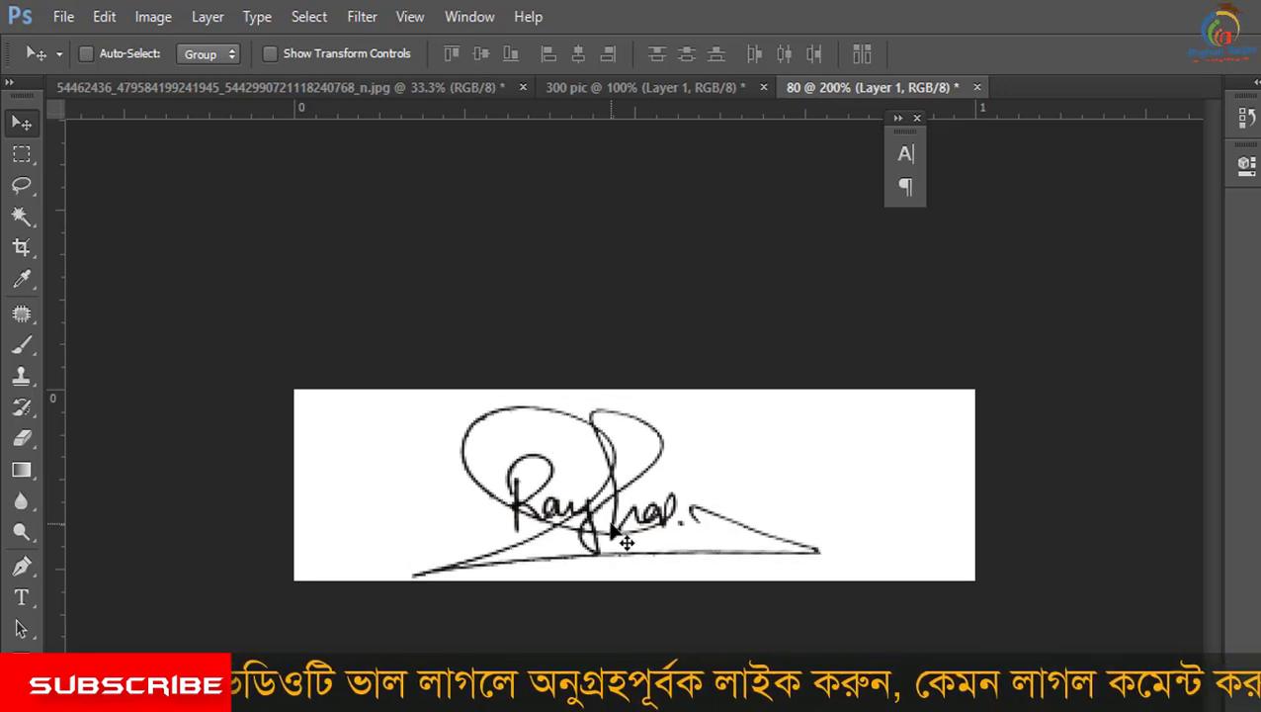
pyautogui.press('Up')
pyautogui.press('Right')
pyautogui.press('Right')
pyautogui.press('Right')
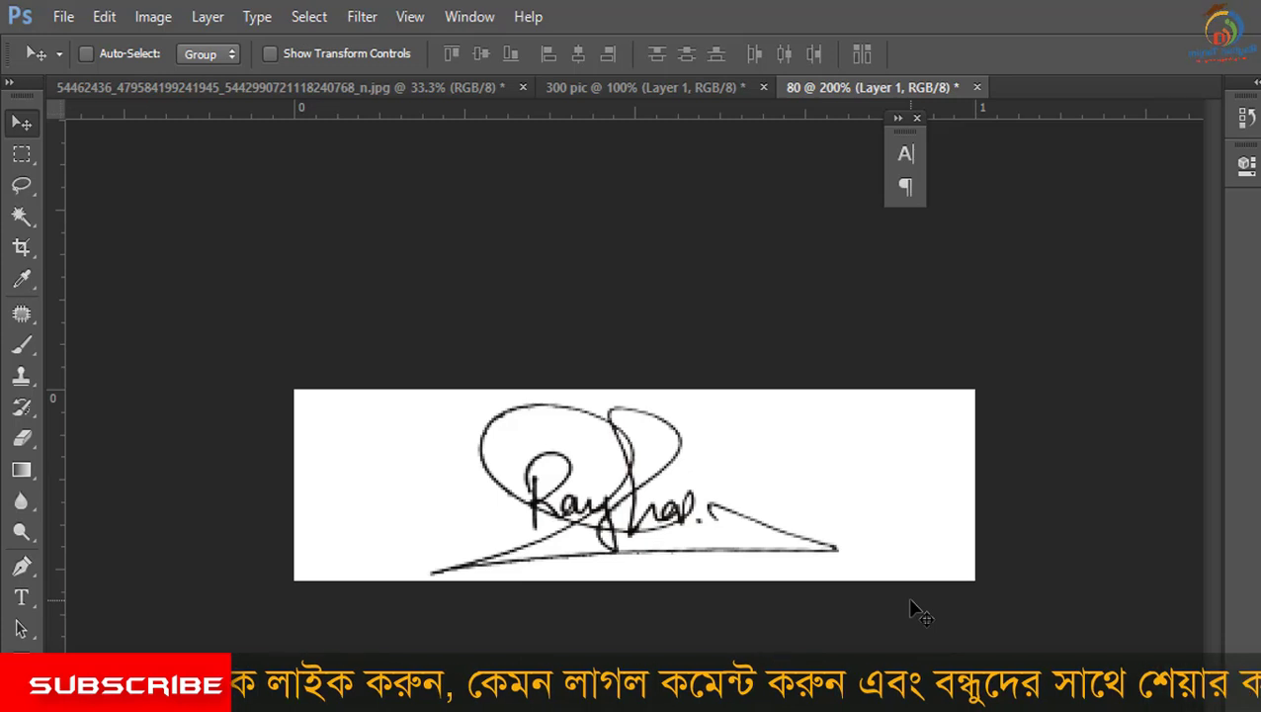
pyautogui.hotkey('ctrl', '-')
pyautogui.hotkey('ctrl', '-')
pyautogui.hotkey('ctrl', '+')
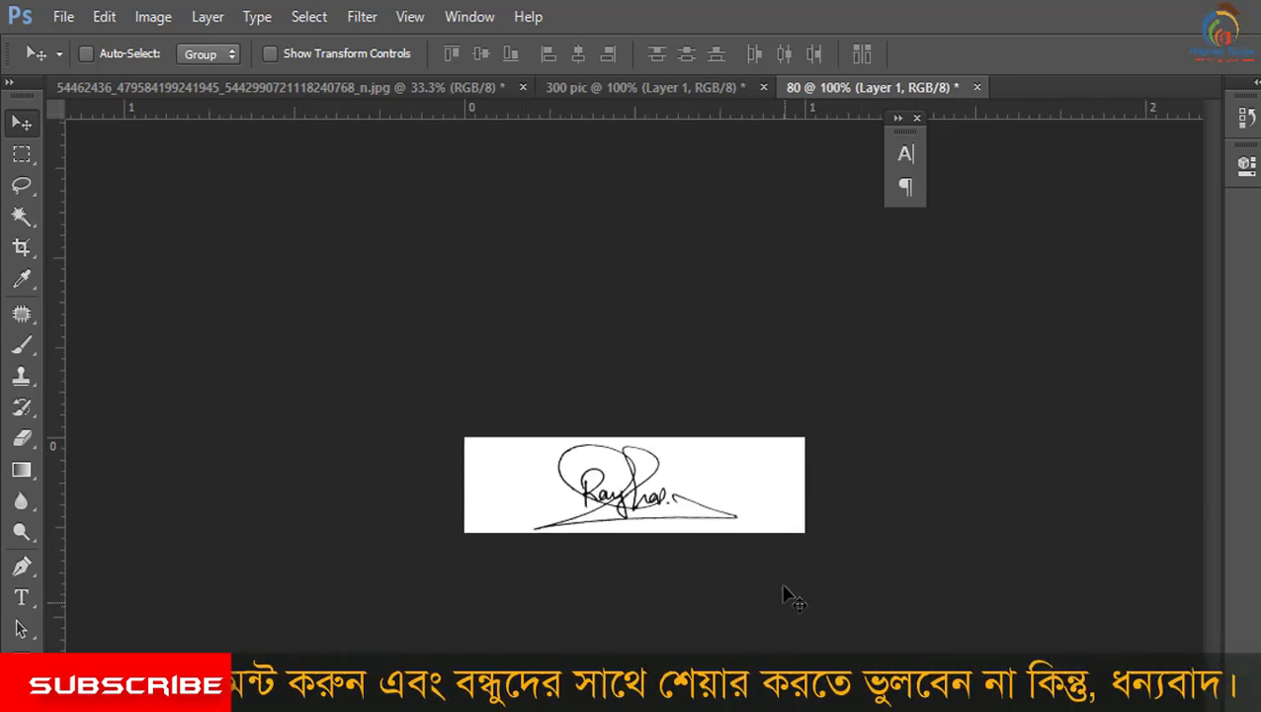
# Centre the signature slightly and save it as JPEG '80' on the Desktop at Maximum quality 12.
pyautogui.moveTo(606, 507); pyautogui.dragTo(610, 508)
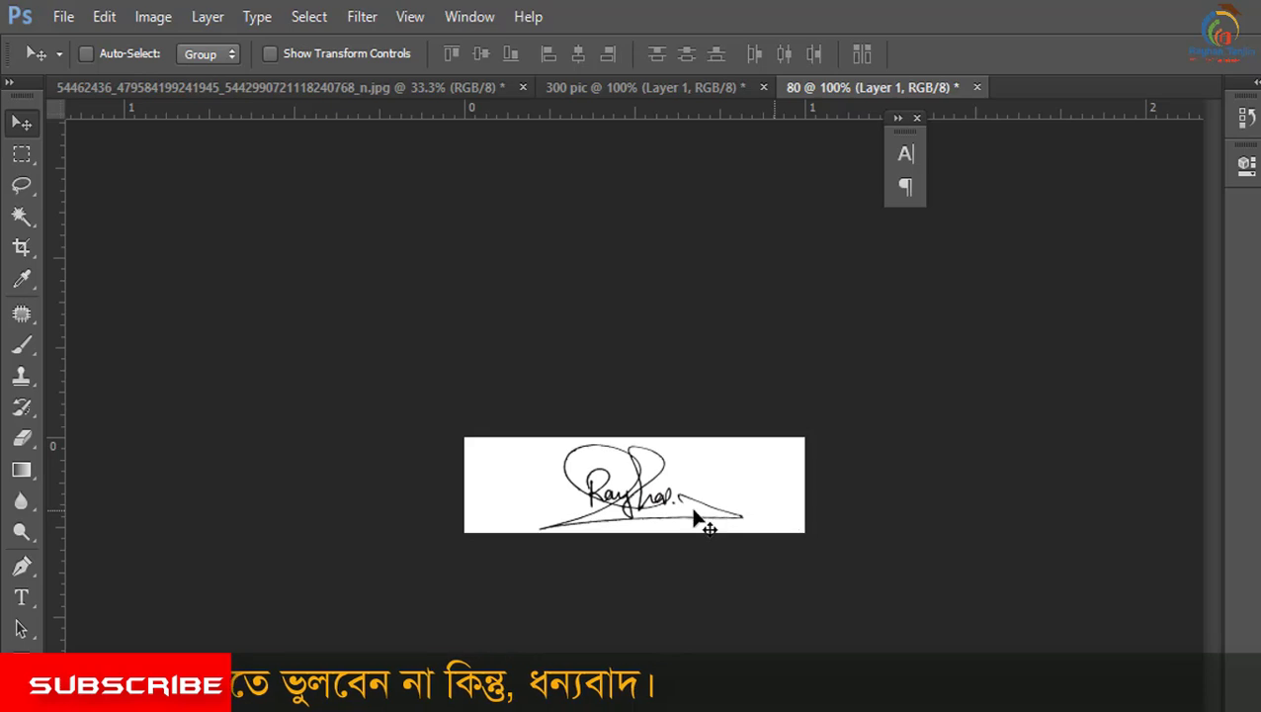
pyautogui.click(67, 17)
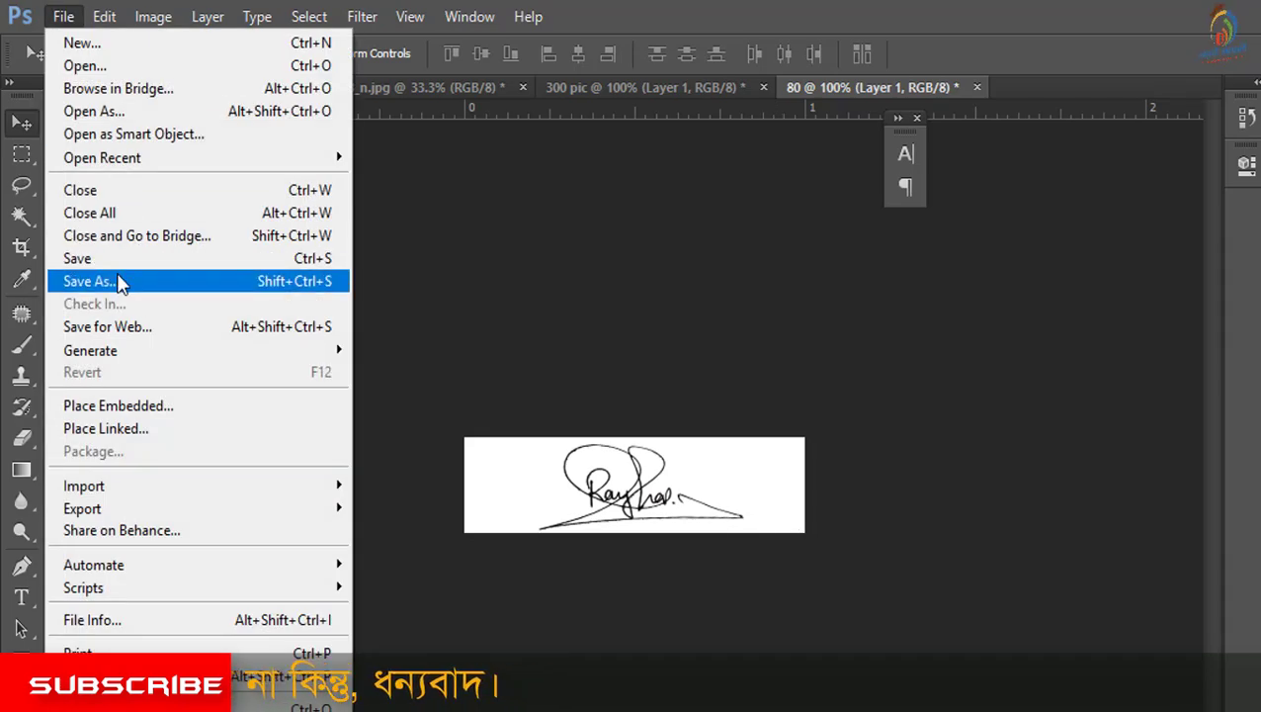
pyautogui.click(119, 281)
pyautogui.scroll(1, 123, 187)
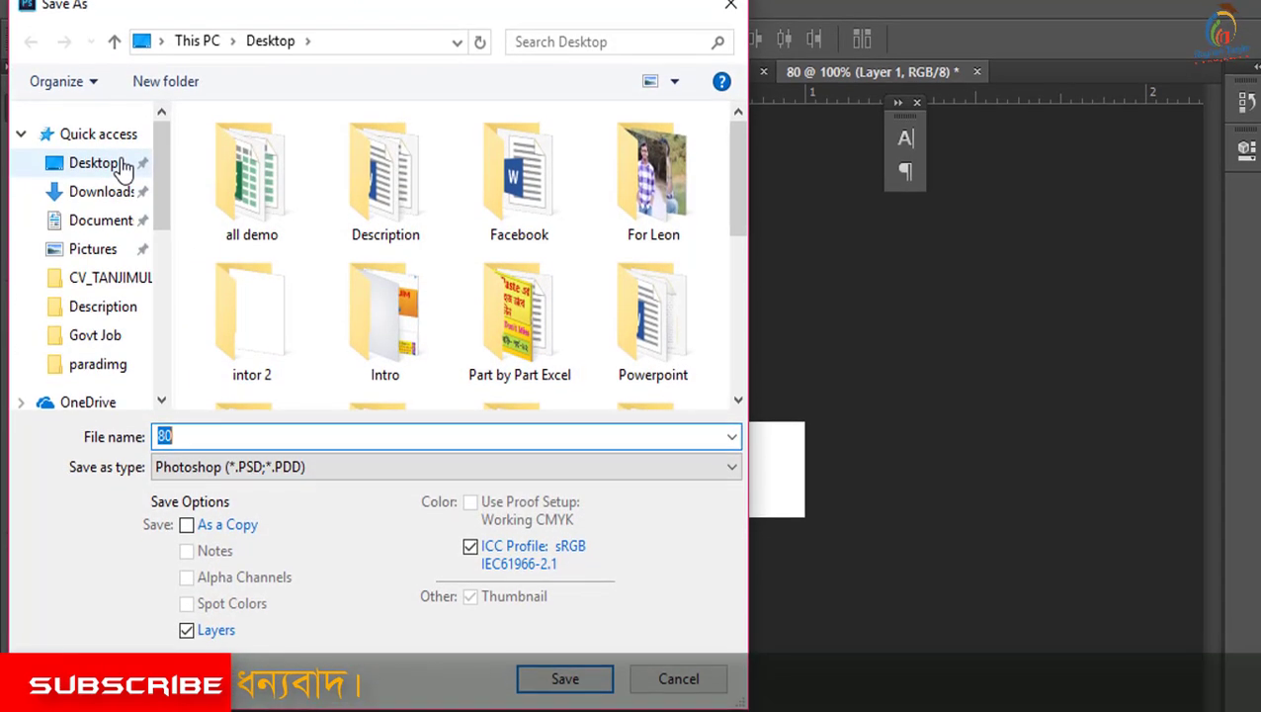
pyautogui.click(292, 400)
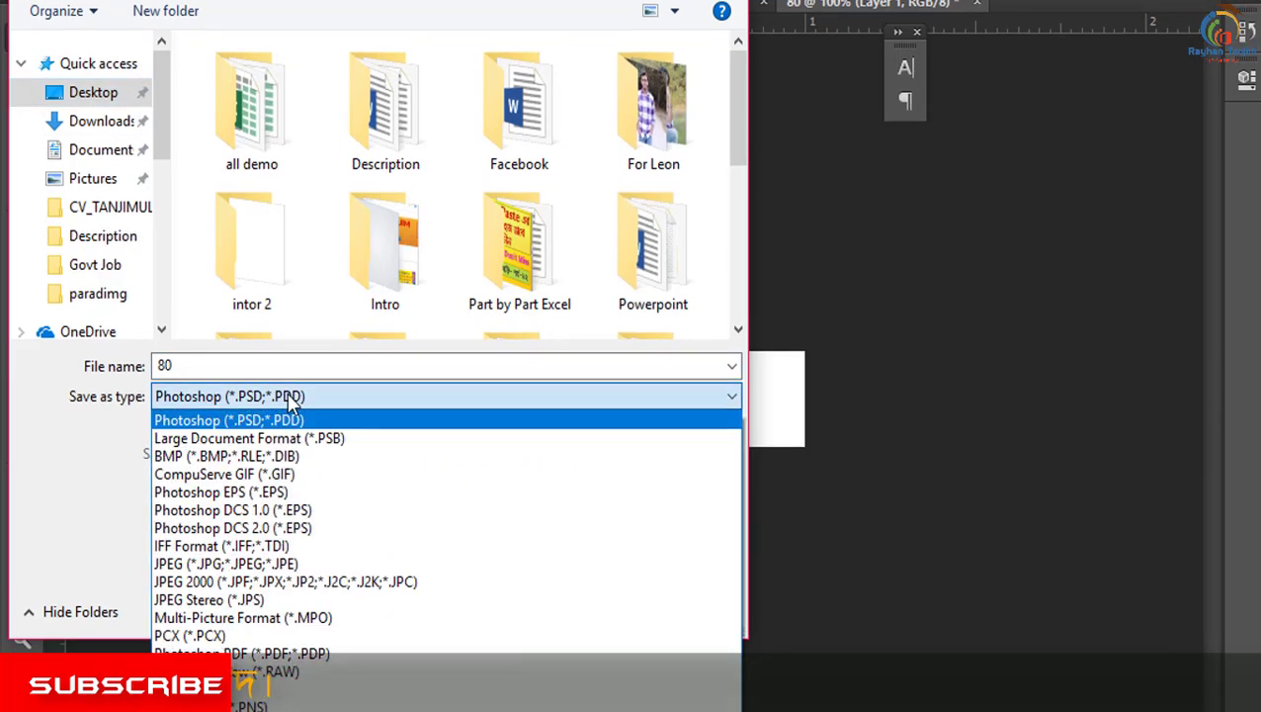
pyautogui.click(267, 564)
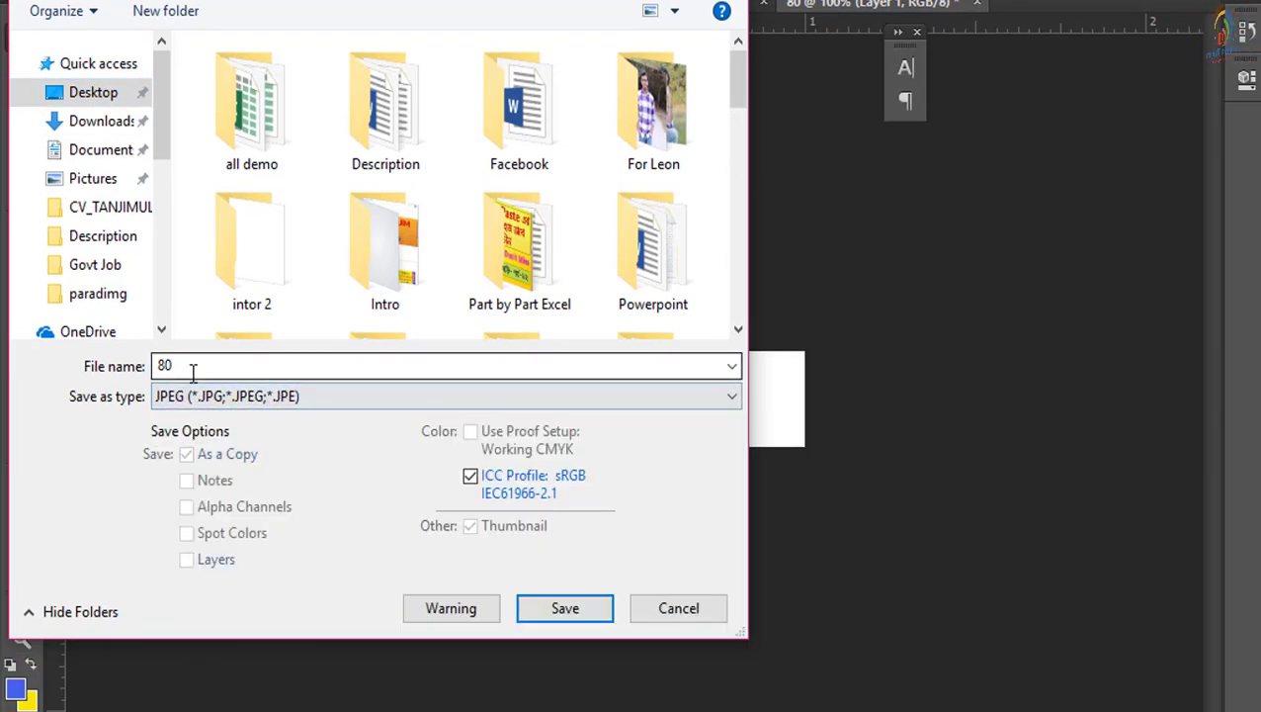
pyautogui.click(551, 614)
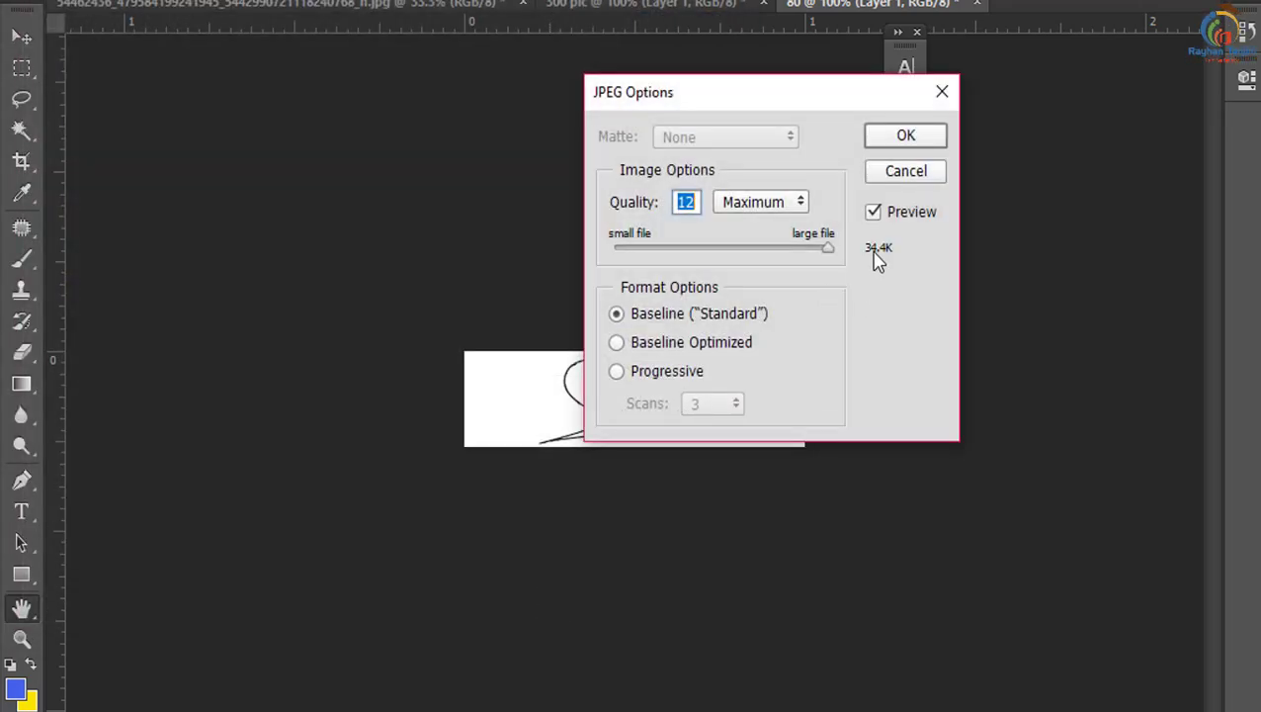
pyautogui.click(908, 134)
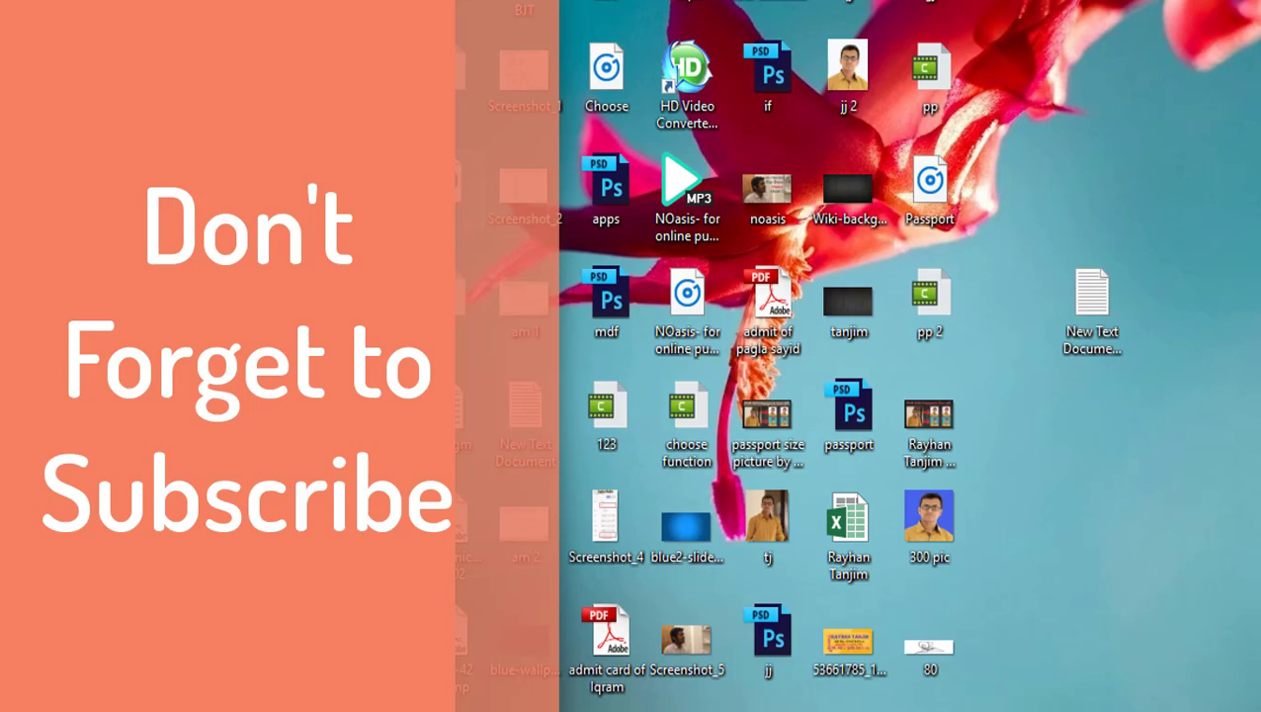
# View '300 pic.jpg' (300×300) and then '80.jpg' (300×80) in the photo viewer.
pyautogui.doubleClick(929, 531)
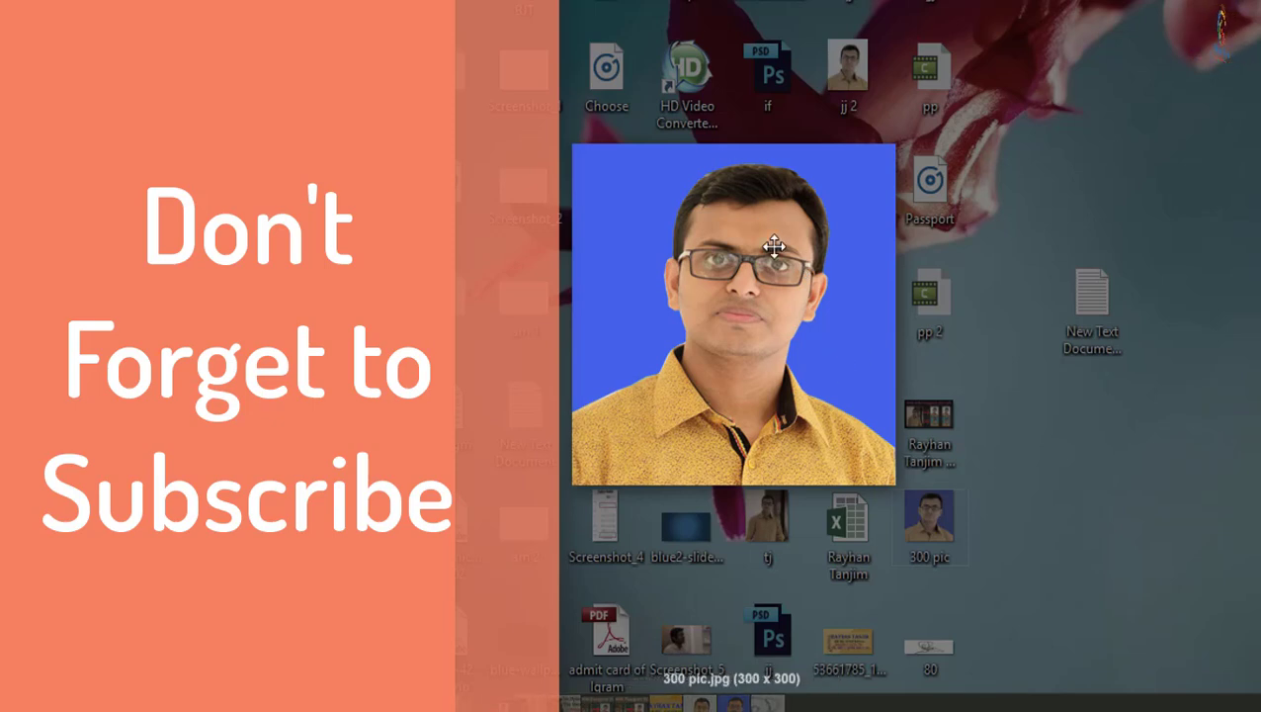
pyautogui.press('Right')
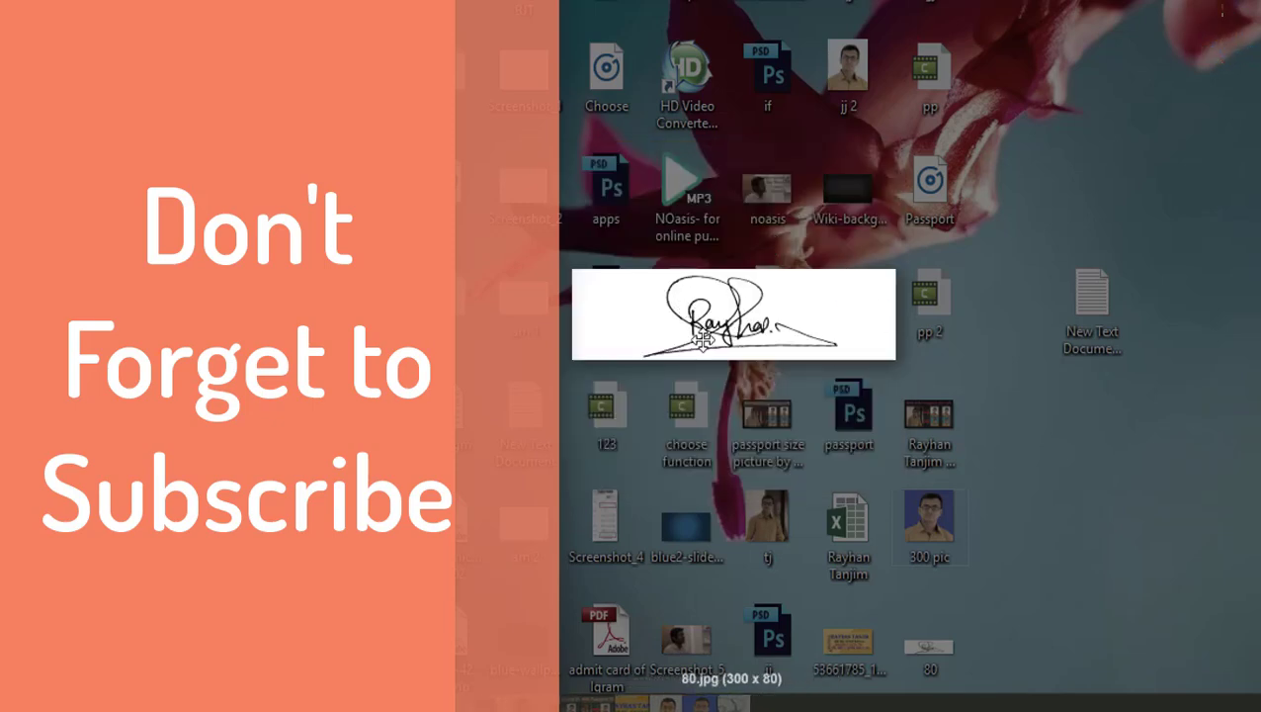